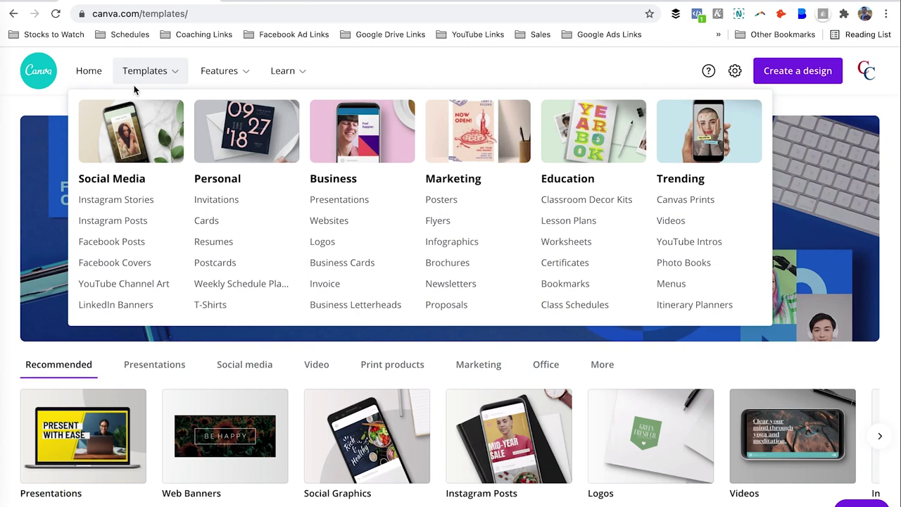
- Open the Facebook post templates and scroll down to the Professional Cleaning Services design
click(109, 242)
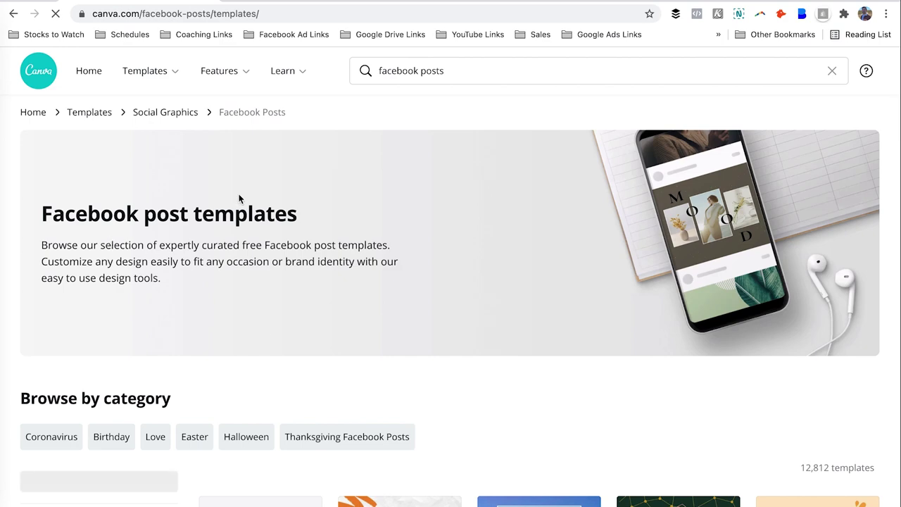
scroll(458, 363, down, 2)
scroll(499, 344, down, 3)
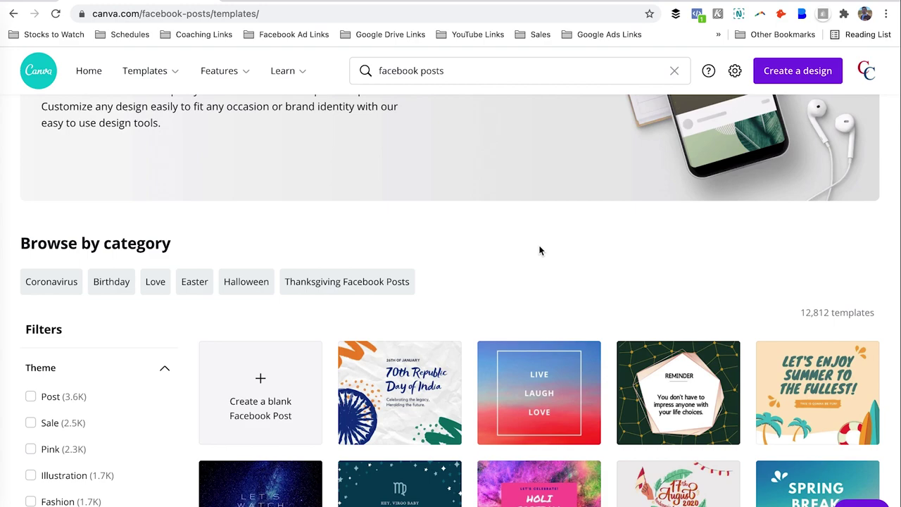
scroll(540, 250, down, 3)
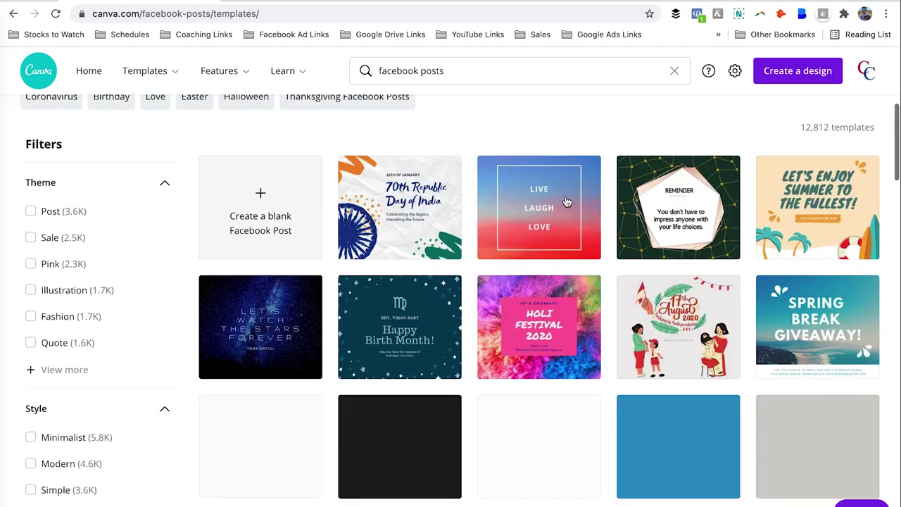
mouse_move(567, 202)
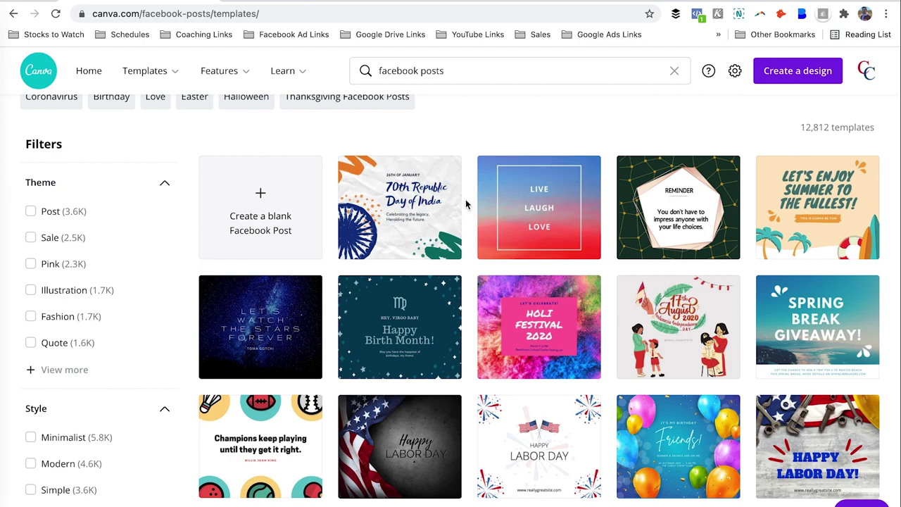
scroll(465, 204, down, 3)
scroll(465, 204, down, 3)
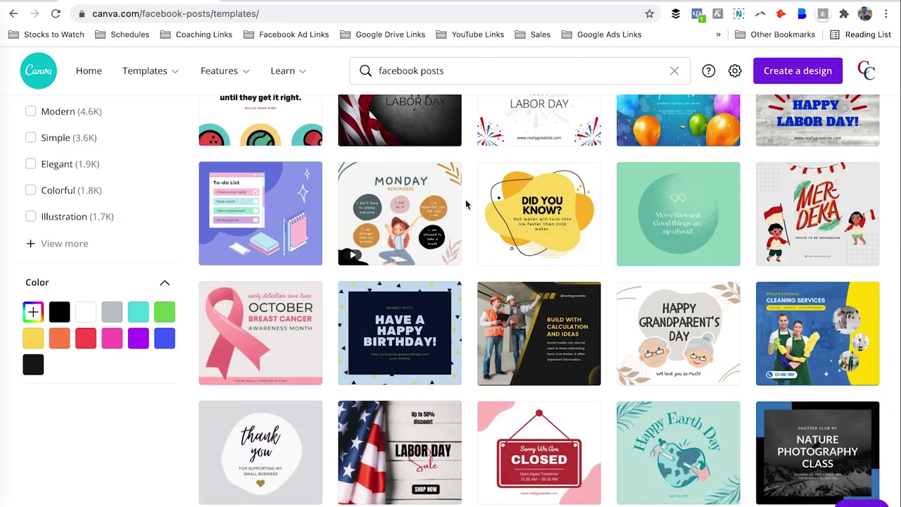
scroll(465, 204, down, 2)
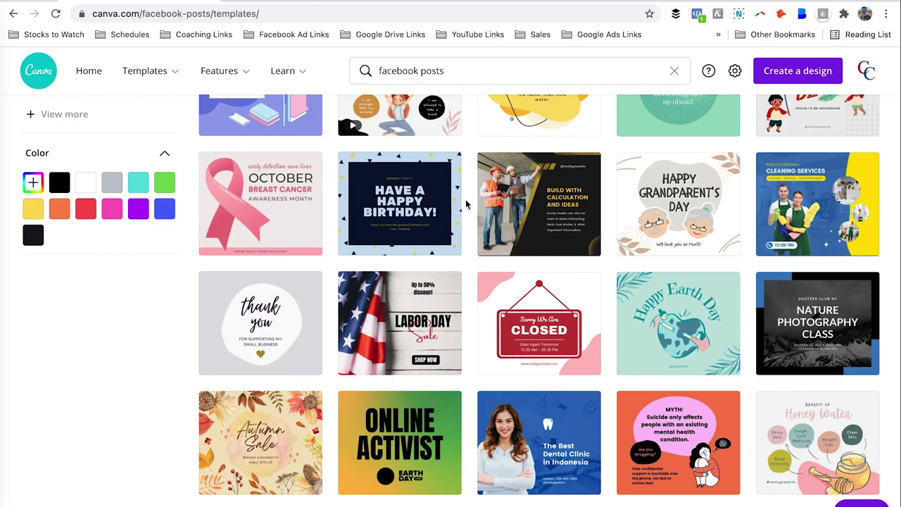
scroll(466, 204, down, 3)
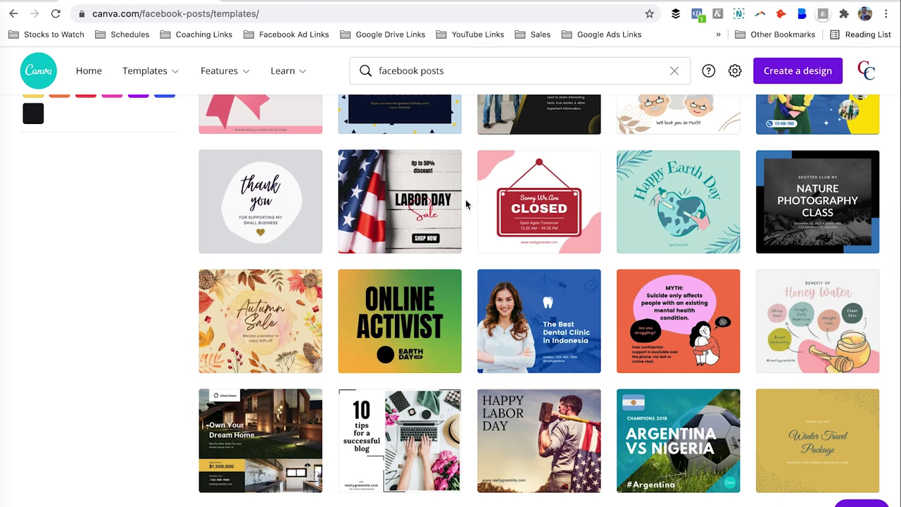
scroll(465, 204, up, 3)
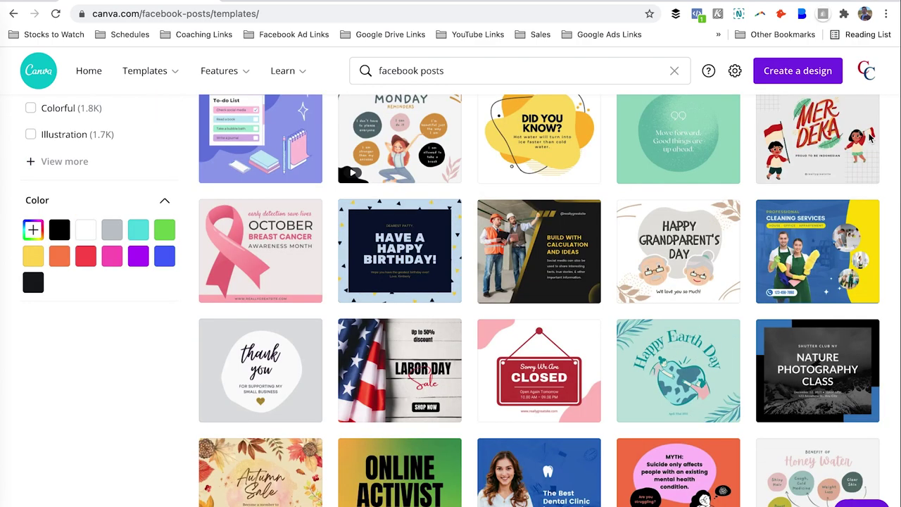
- Open the Blue Yellow Cleaning Services template preview and look through its details
mouse_move(839, 225)
click(796, 272)
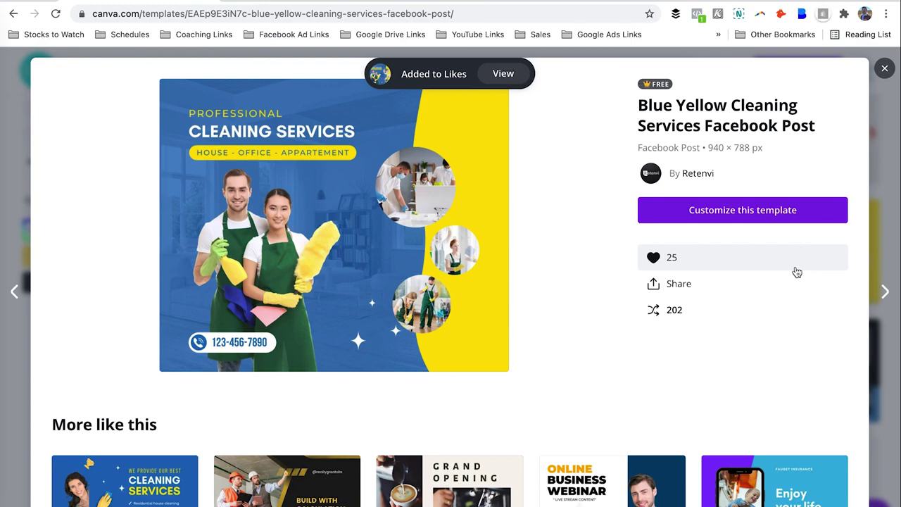
scroll(697, 364, down, 1)
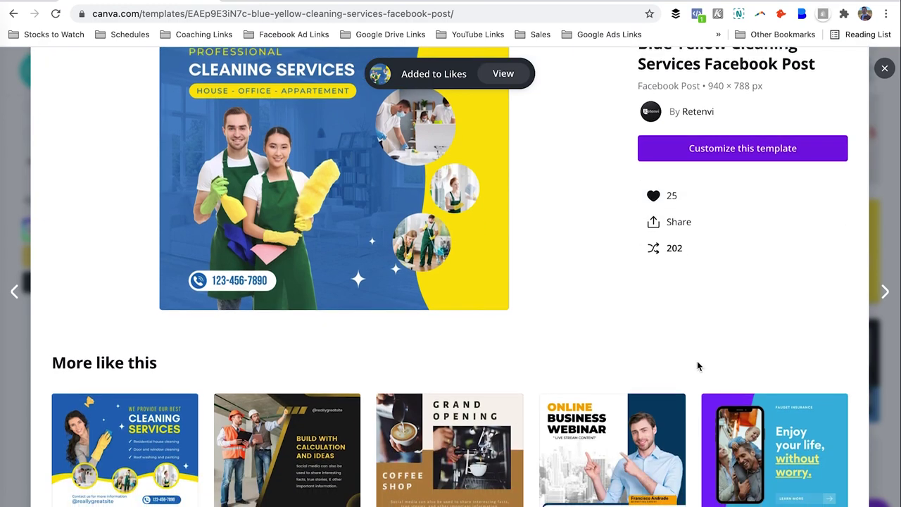
scroll(351, 463, down, 3)
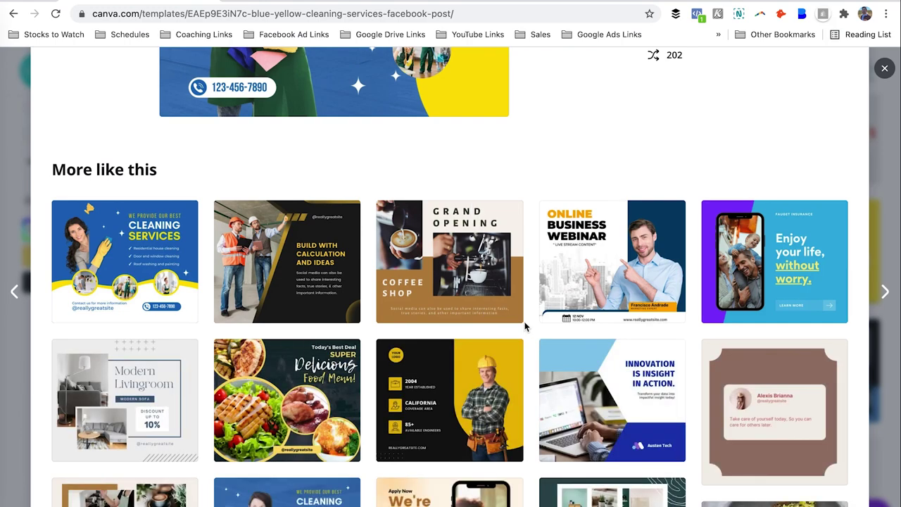
scroll(525, 326, down, 2)
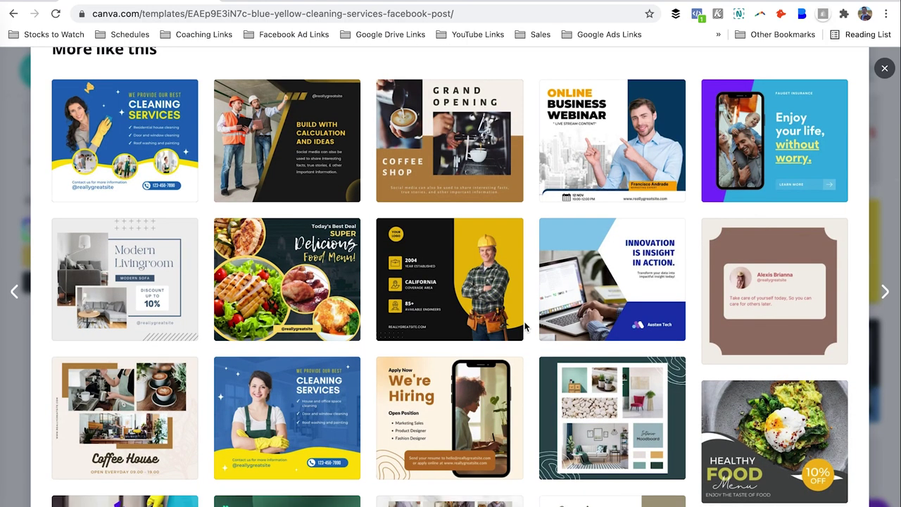
scroll(524, 326, up, 6)
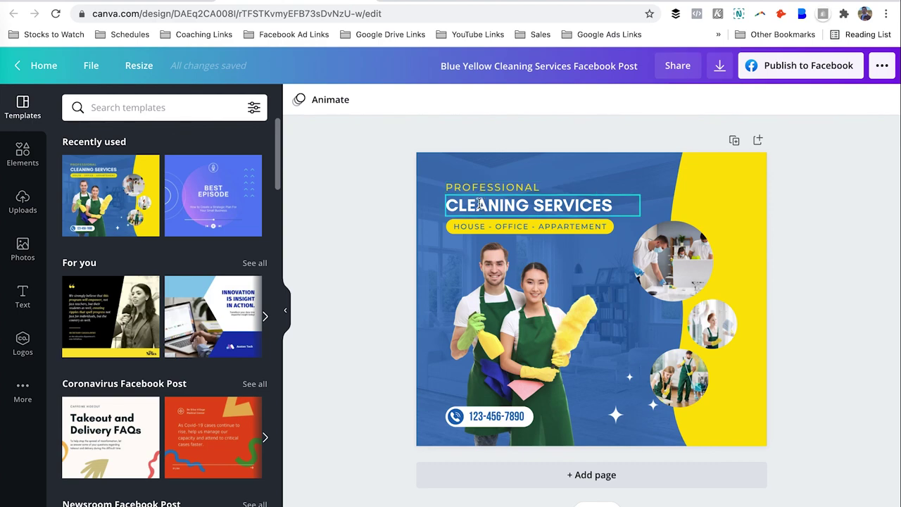
- Replace the word CLEANING in the heading with SPA so it reads SPA SERVICES
double_click(478, 204)
double_click(478, 205)
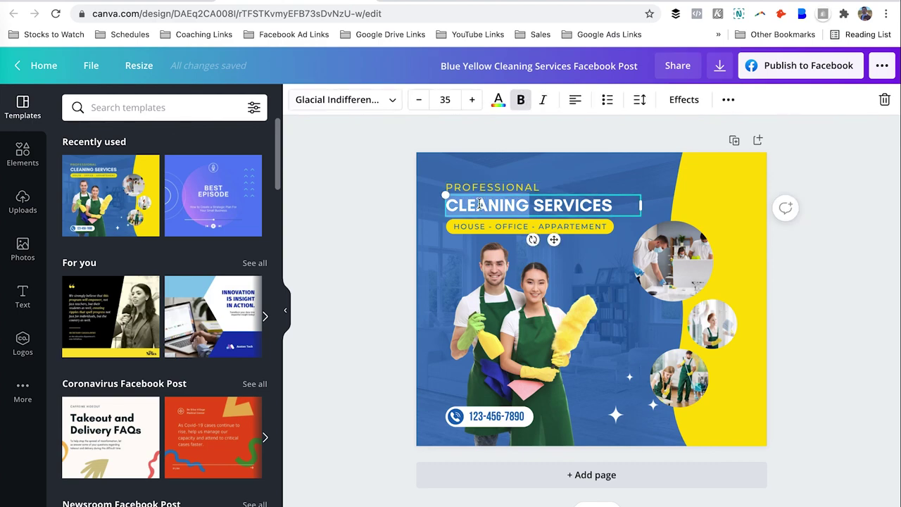
text(SPA)
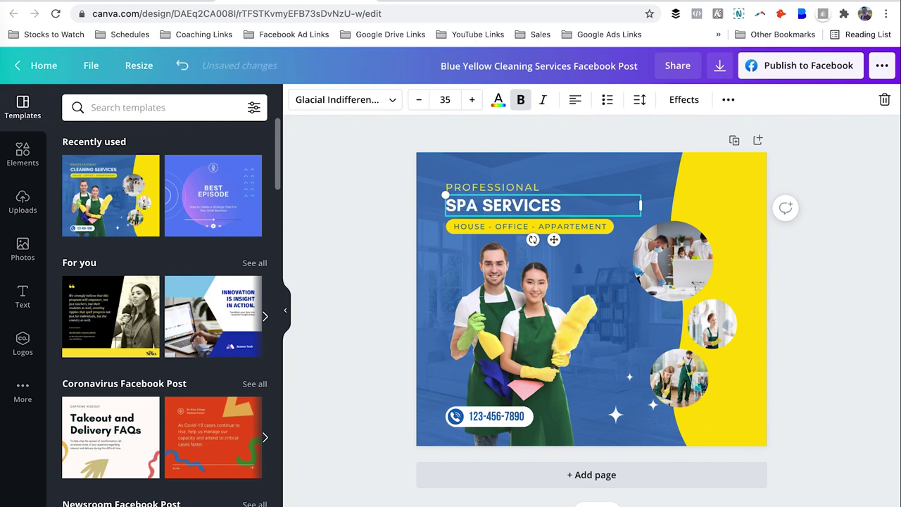
click(363, 254)
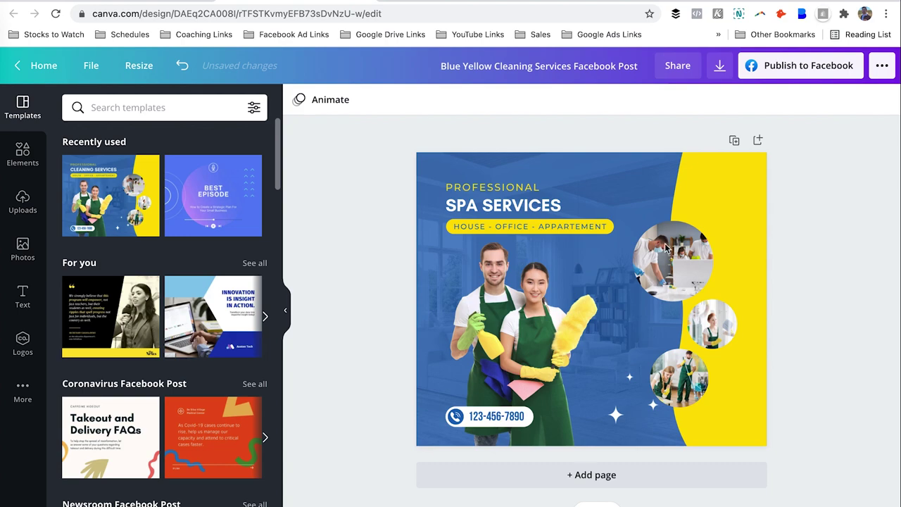
click(680, 265)
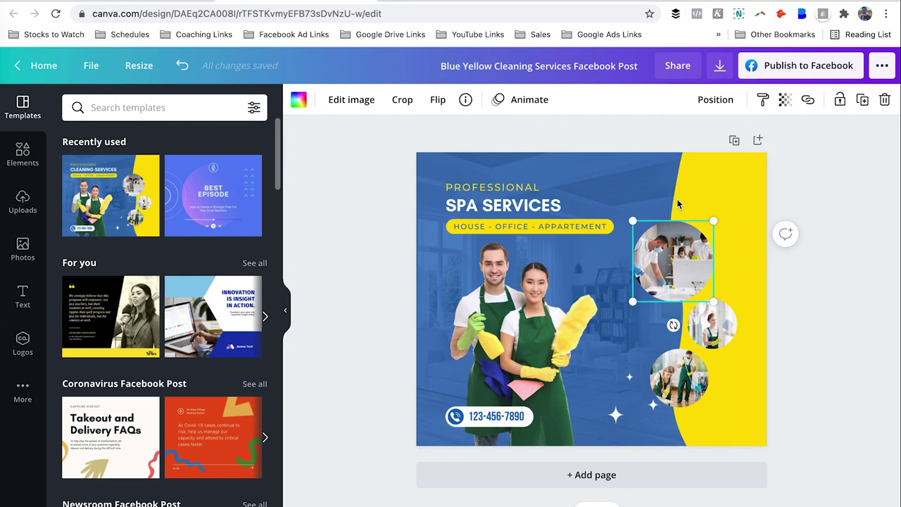
click(746, 176)
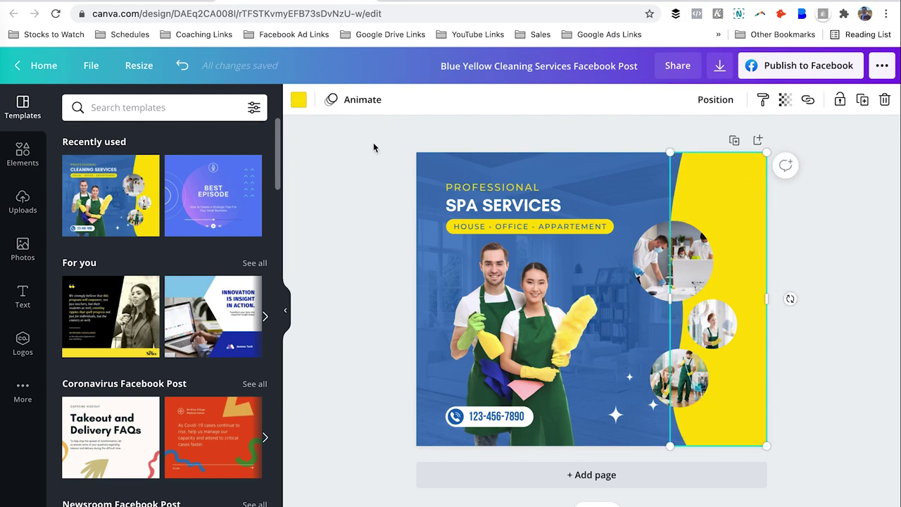
click(298, 100)
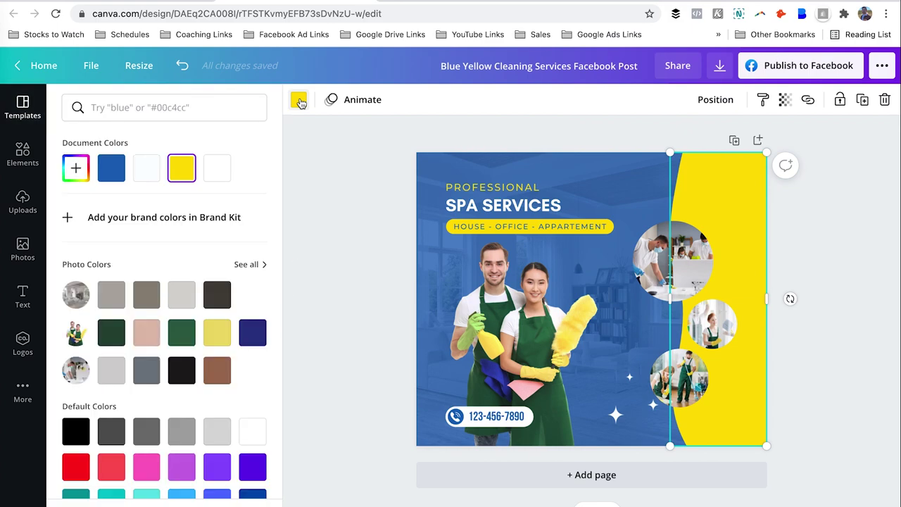
click(218, 340)
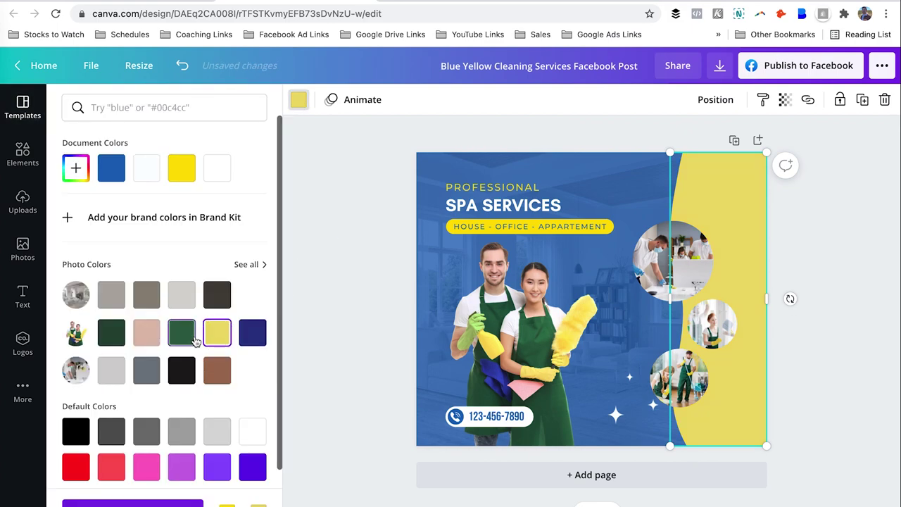
click(181, 171)
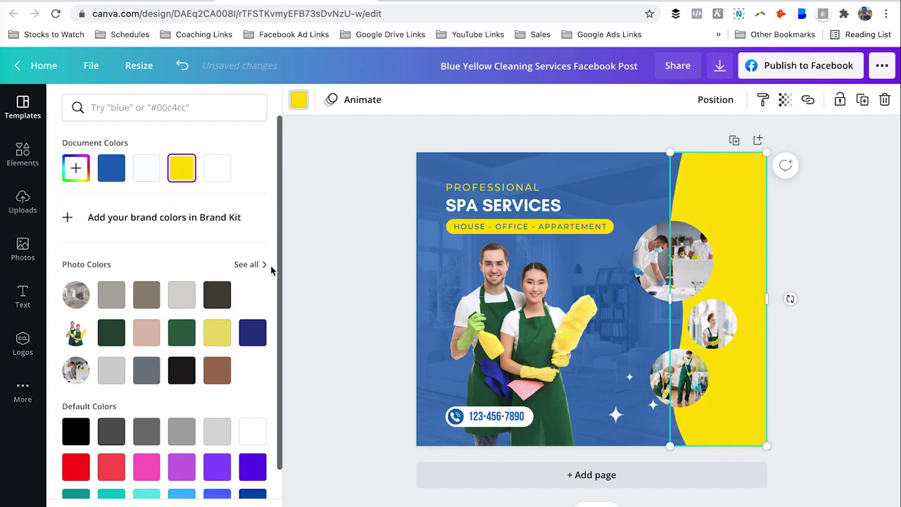
key(Escape)
key(Escape)
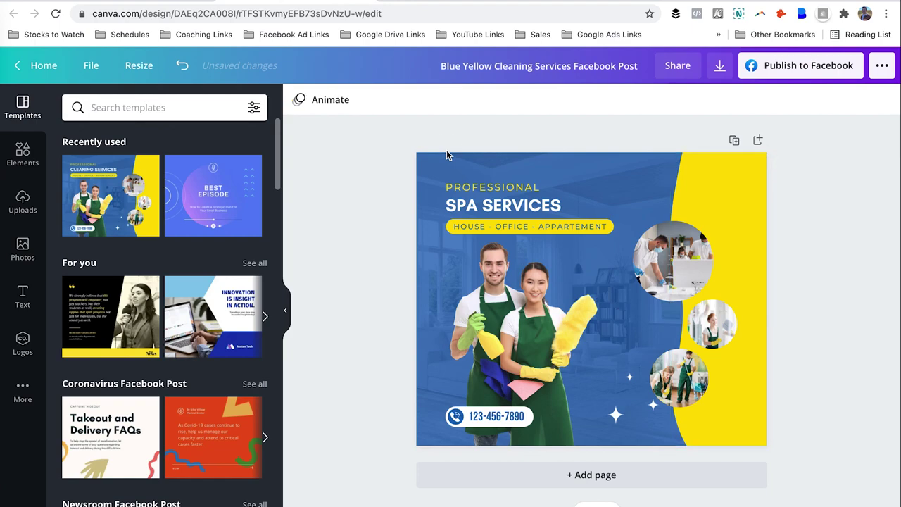
click(434, 169)
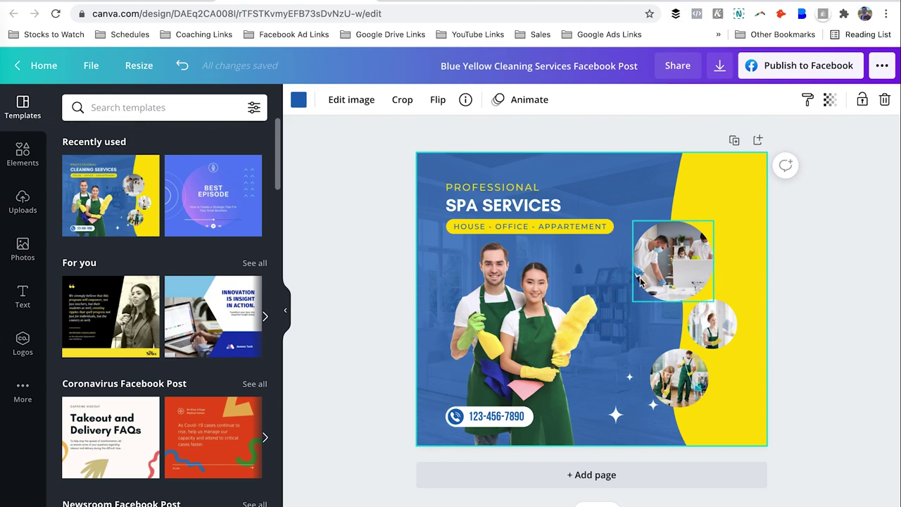
click(538, 302)
key(Delete)
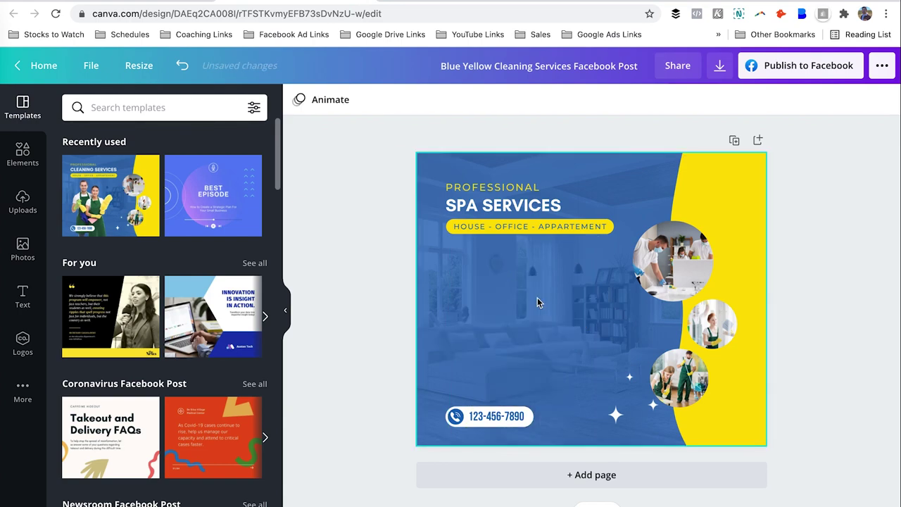
key(ctrl+z)
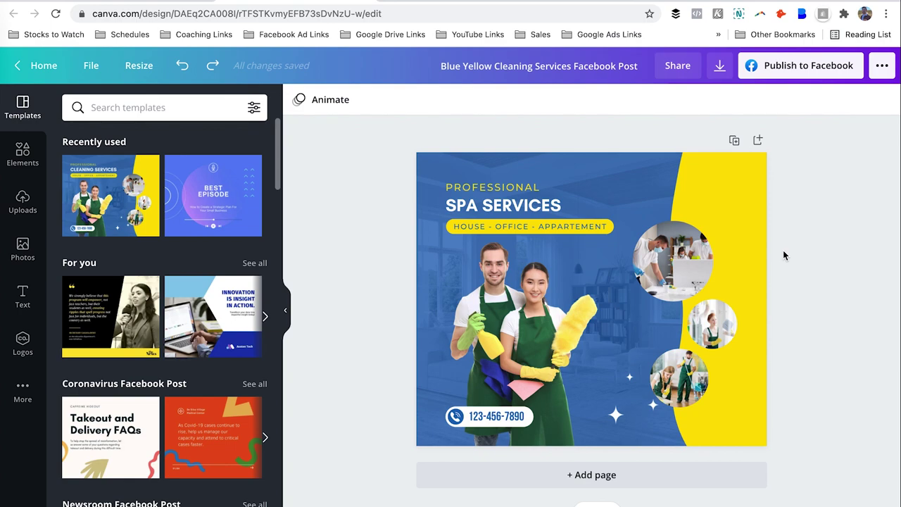
- Duplicate the SPA SERVICES page to create Page 2
click(735, 140)
scroll(823, 219, up, 4)
scroll(824, 218, down, 1)
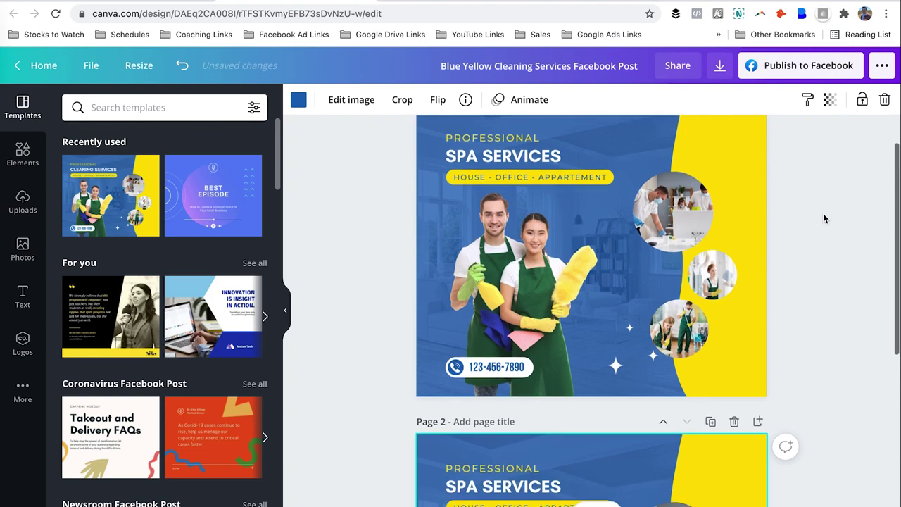
scroll(823, 219, down, 4)
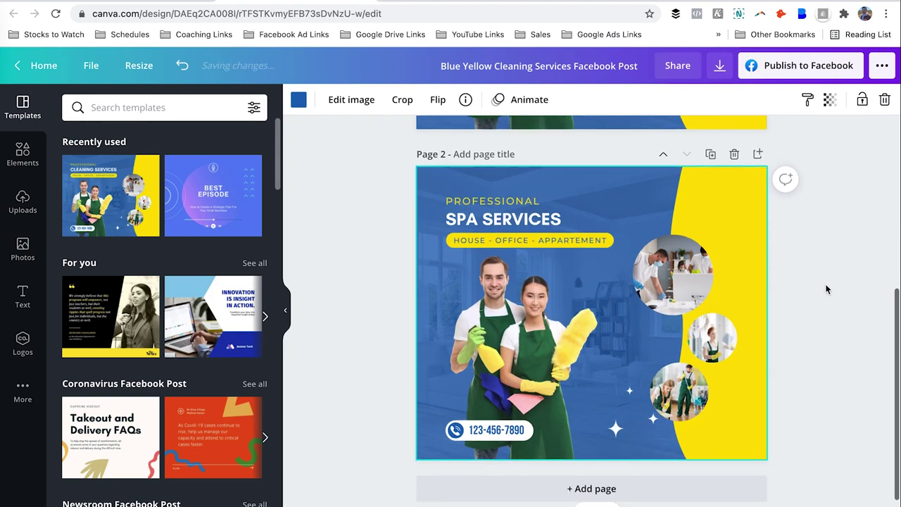
click(826, 289)
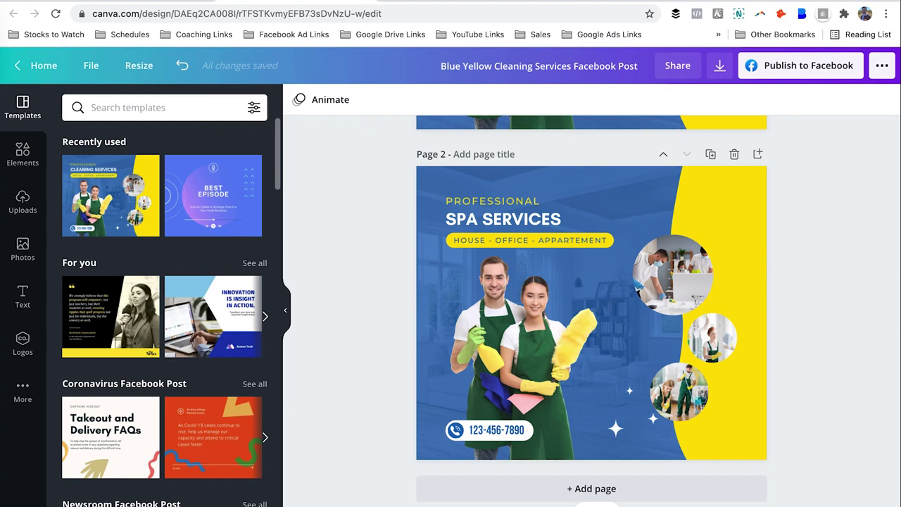
- Zoom the view to about 120% and return to the top of Page 1
drag(644, 502, 654, 504)
scroll(761, 335, up, 4)
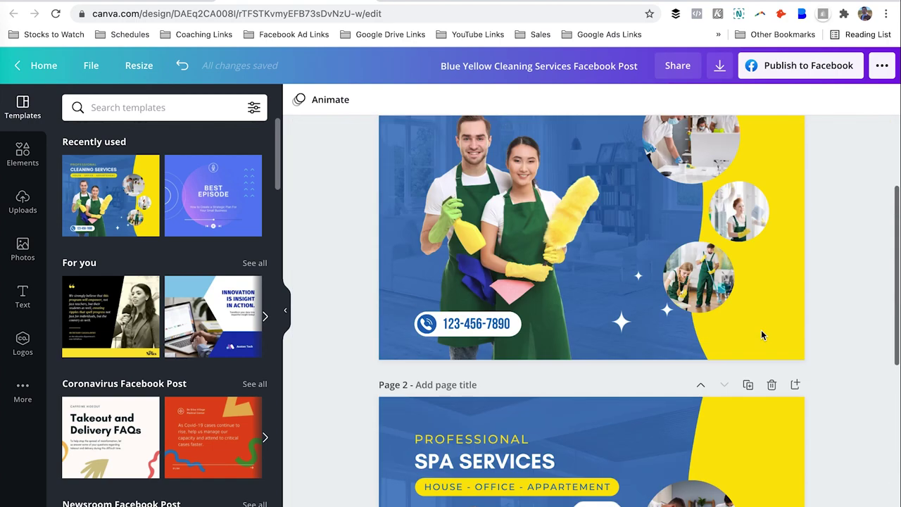
scroll(762, 335, up, 3)
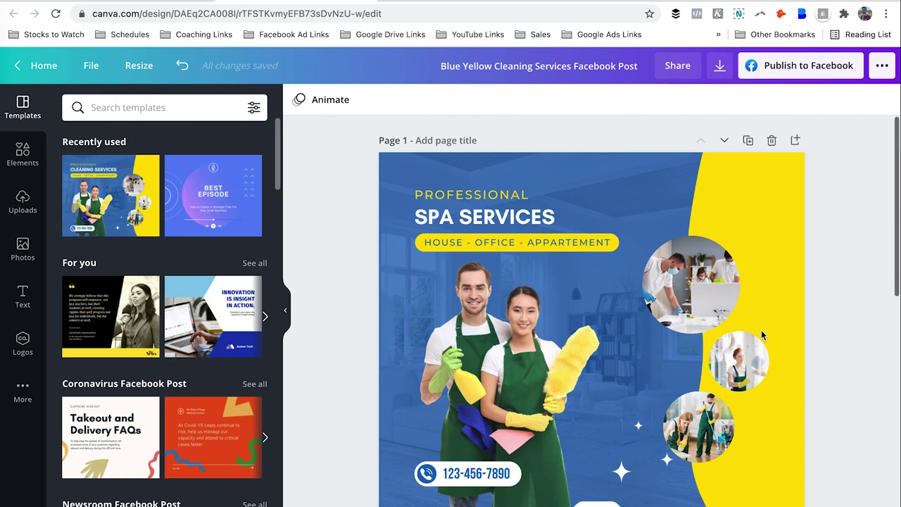
click(331, 100)
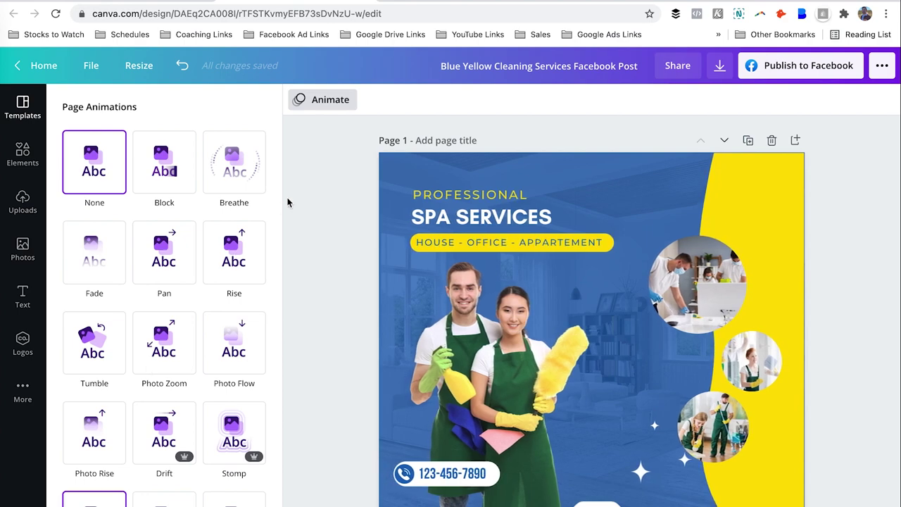
click(325, 102)
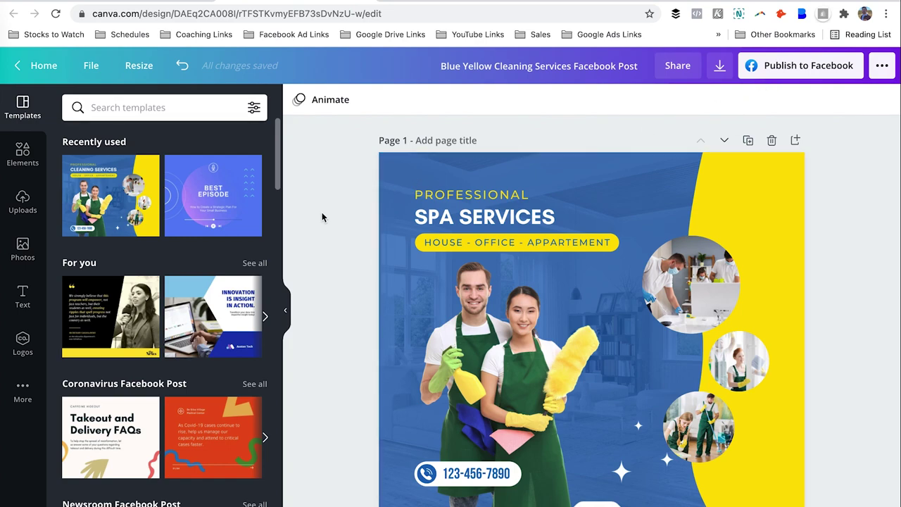
- Browse the Elements library in the side panel
click(19, 163)
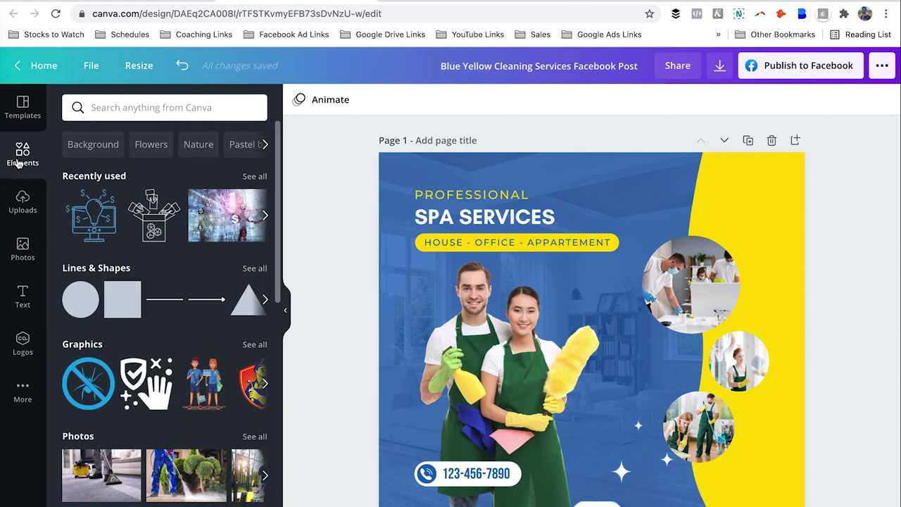
scroll(189, 244, down, 2)
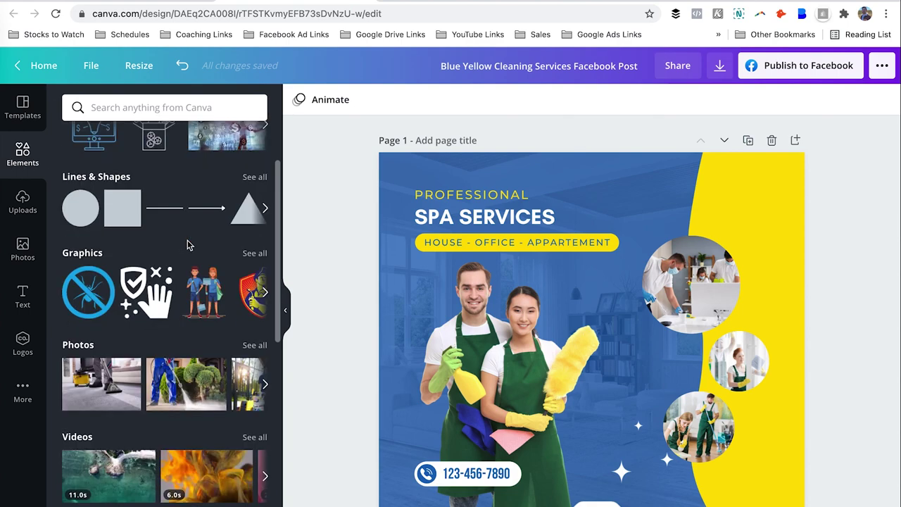
scroll(188, 244, down, 3)
mouse_move(113, 294)
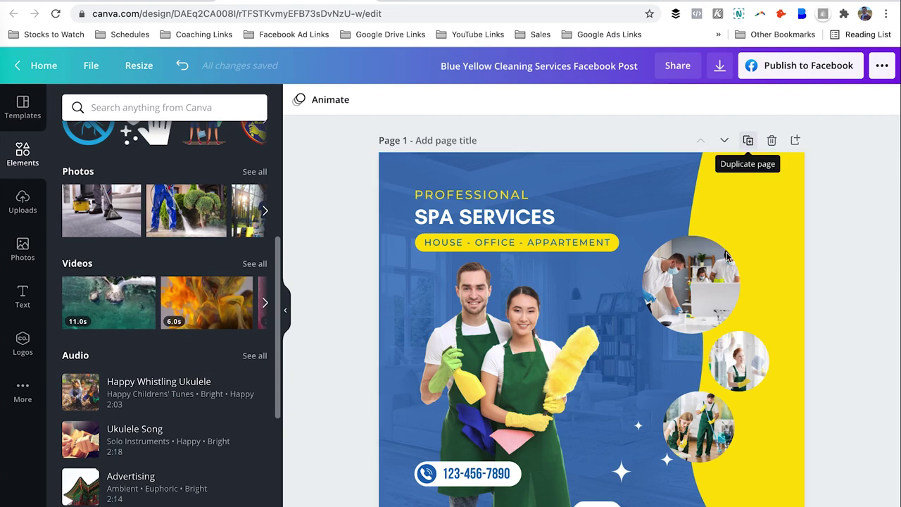
- Duplicate the spa services page, then add a fire video and delete it again
click(747, 140)
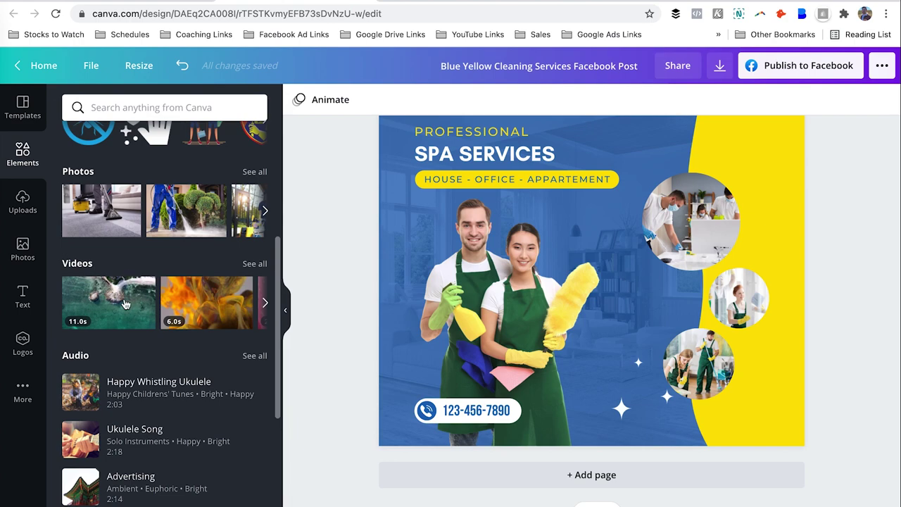
mouse_move(125, 305)
click(228, 300)
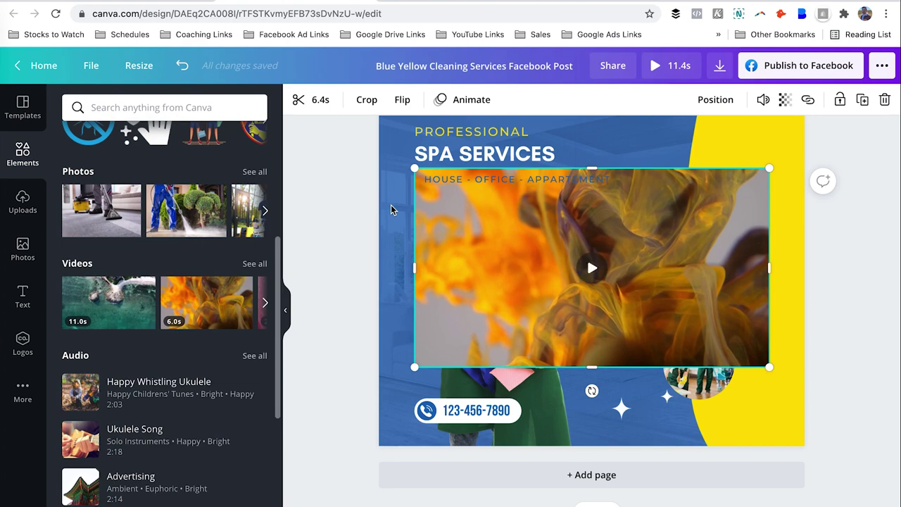
key(Delete)
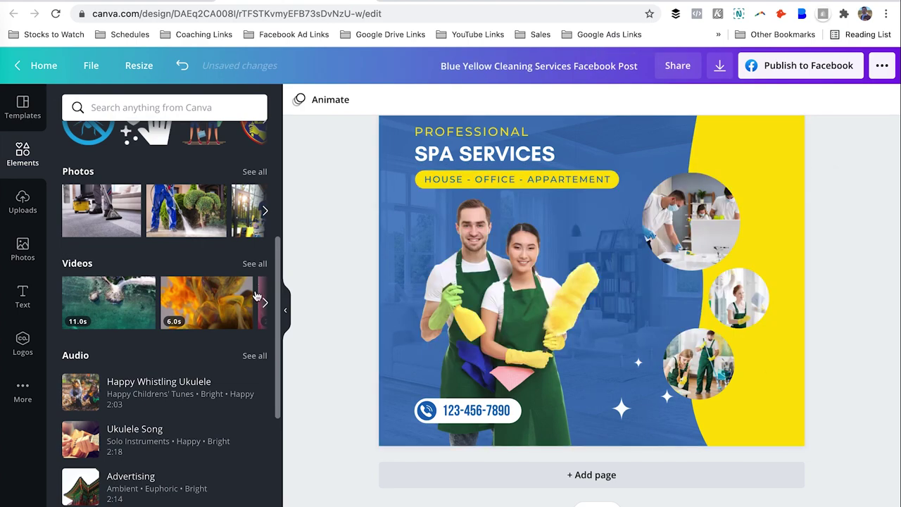
scroll(232, 324, down, 1)
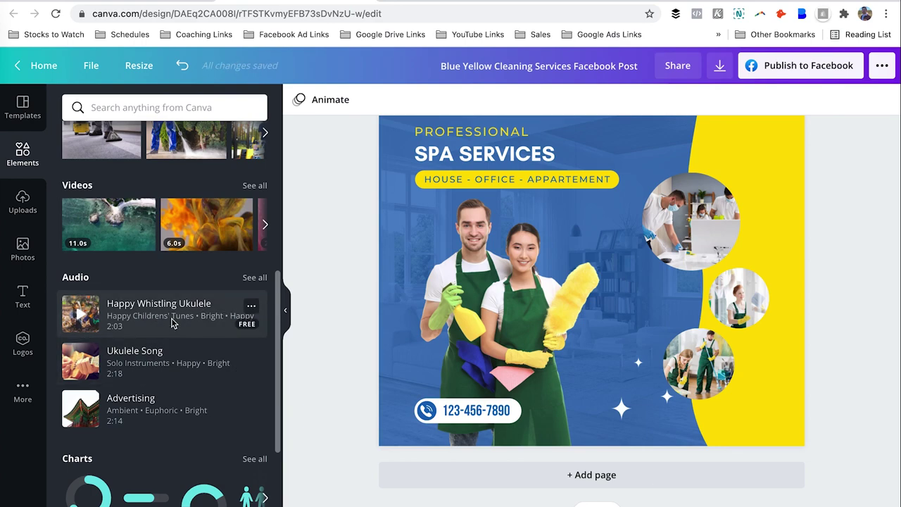
scroll(187, 304, up, 2)
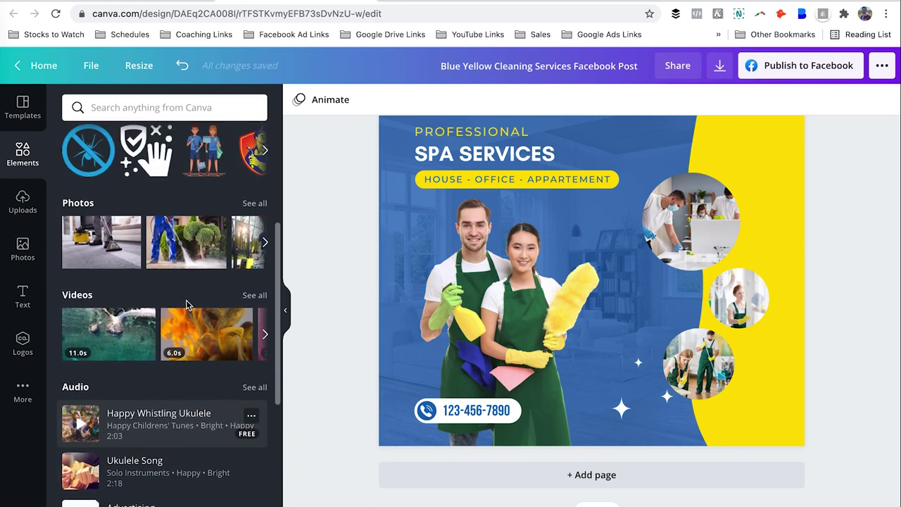
scroll(187, 304, up, 1)
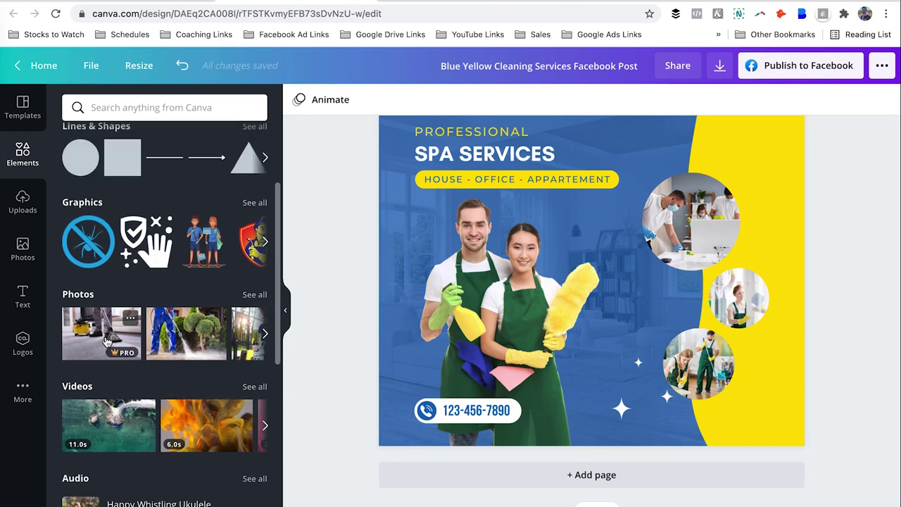
scroll(105, 342, up, 2)
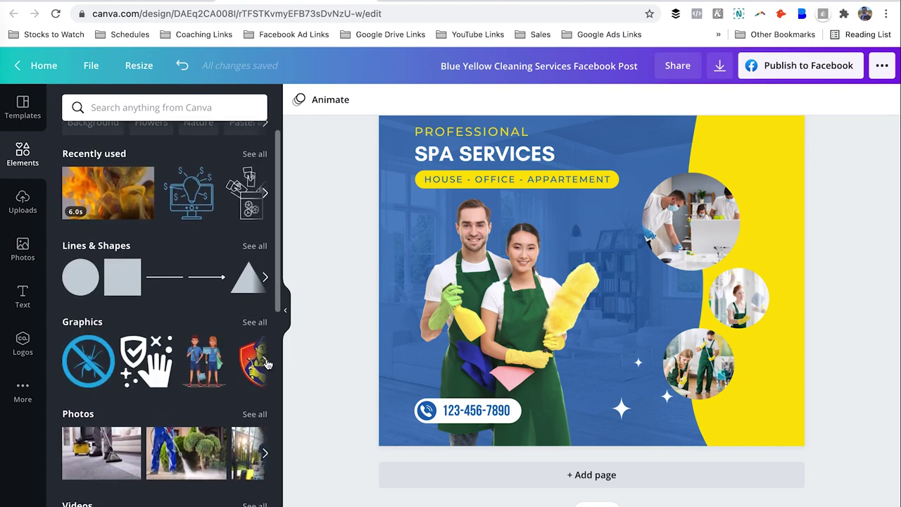
click(265, 362)
right_click(263, 328)
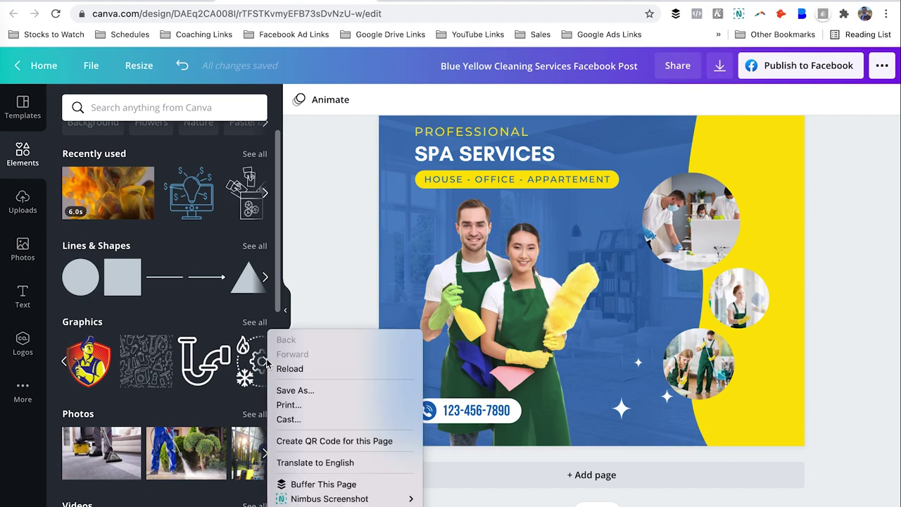
key(Escape)
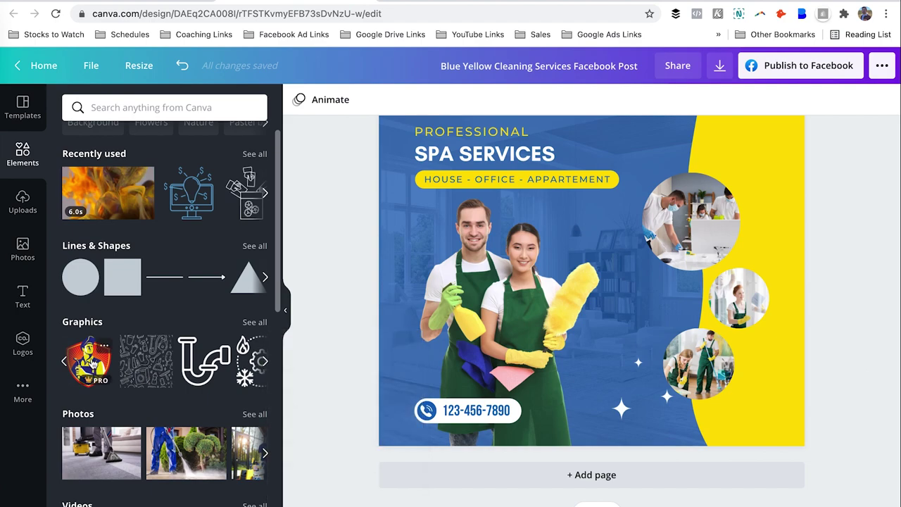
click(85, 358)
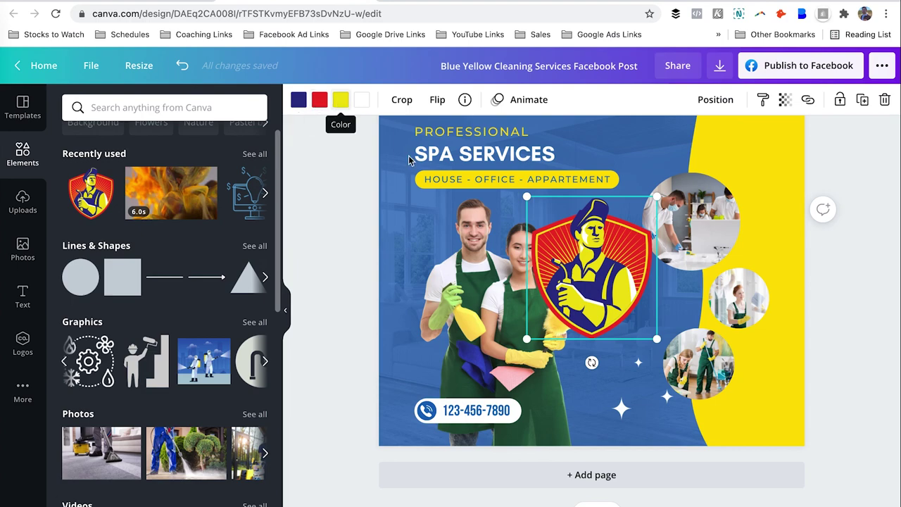
key(Delete)
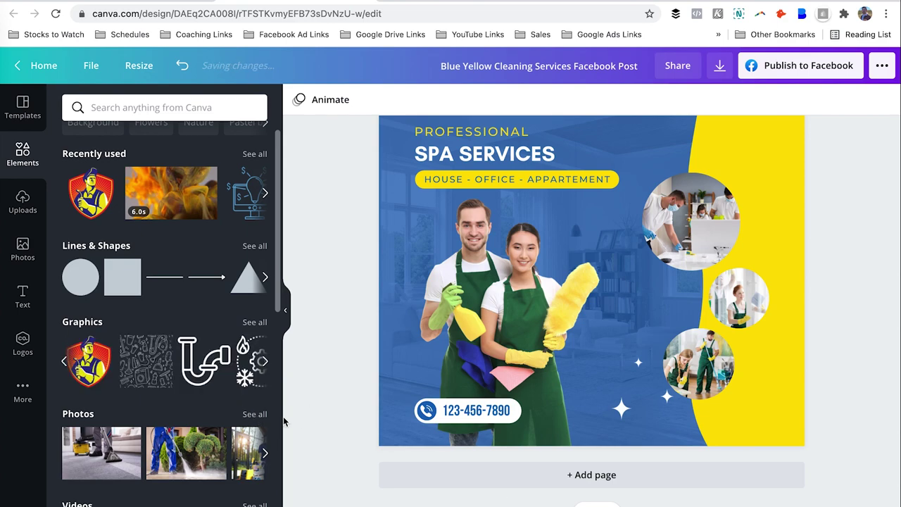
- Fill the top circle frame with the stock photo of a woman reading beside a dog
click(255, 415)
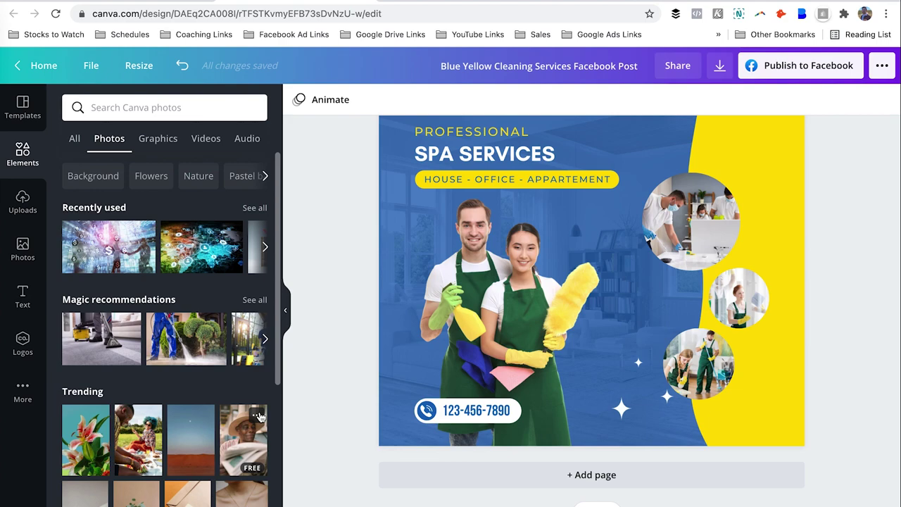
scroll(190, 252, down, 10)
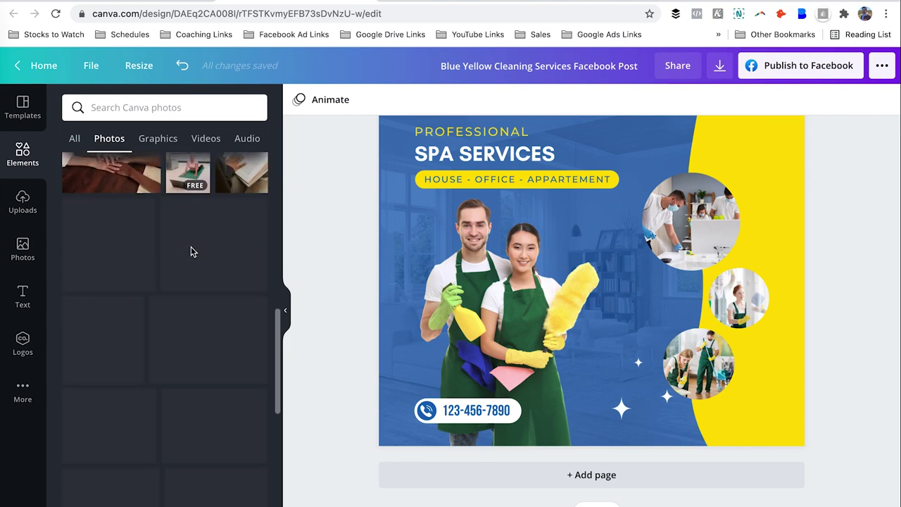
scroll(191, 252, down, 5)
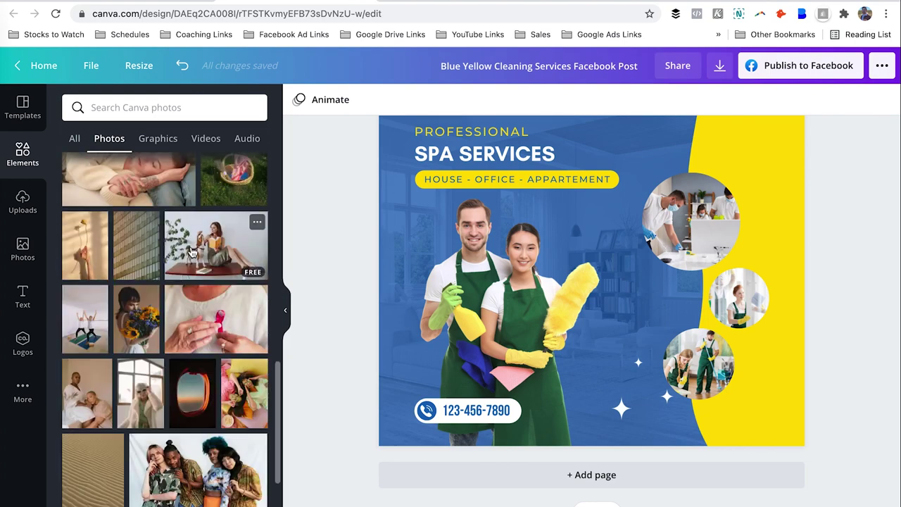
click(191, 251)
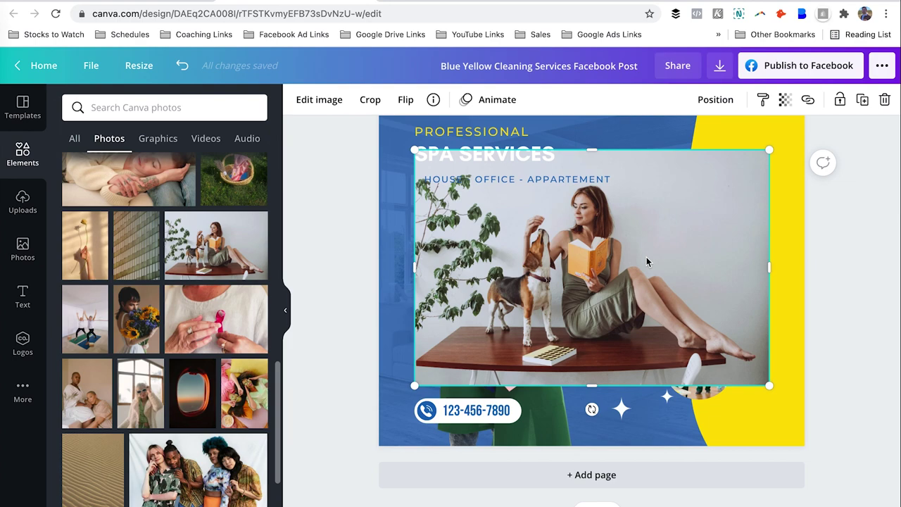
drag(688, 236, 650, 197)
scroll(651, 197, up, 3)
scroll(651, 197, down, 3)
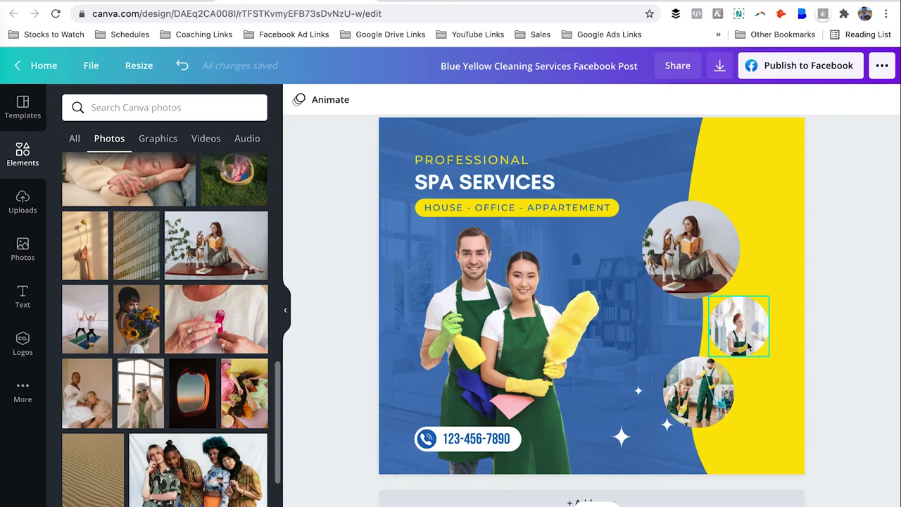
scroll(176, 391, down, 2)
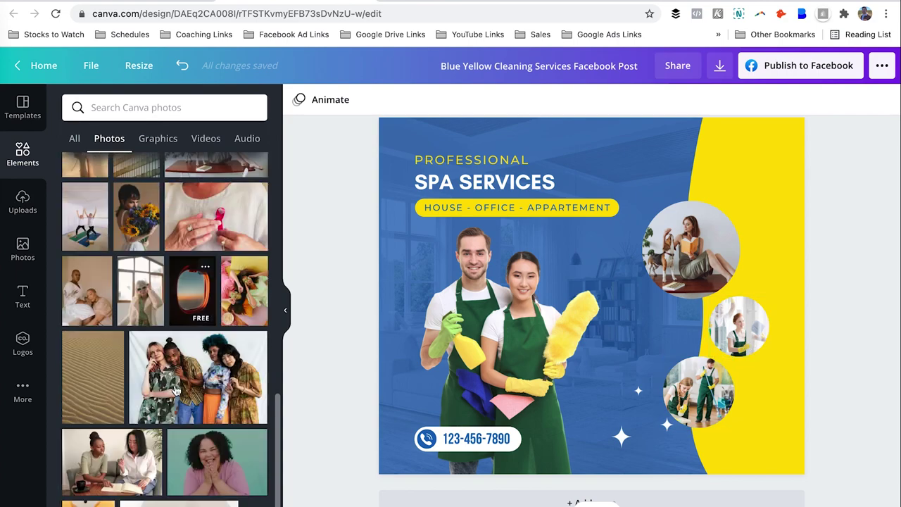
scroll(176, 391, down, 1)
scroll(176, 390, down, 3)
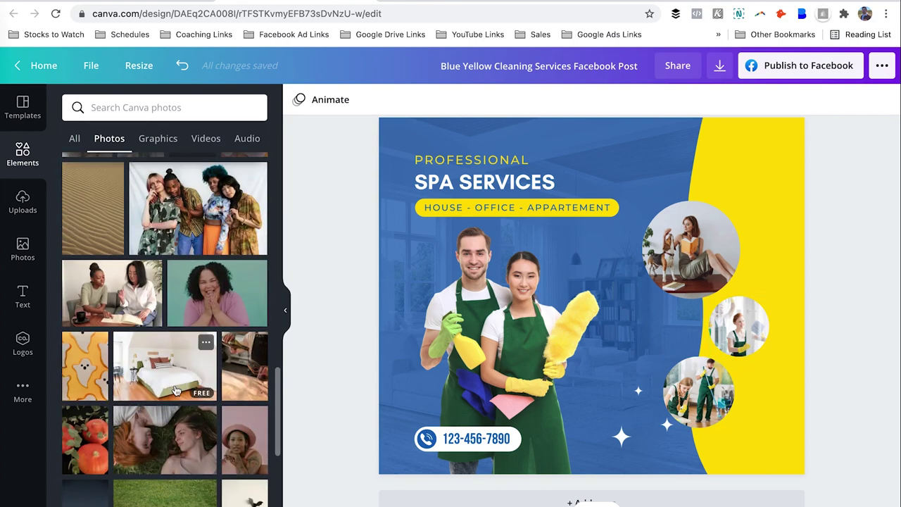
scroll(176, 390, down, 3)
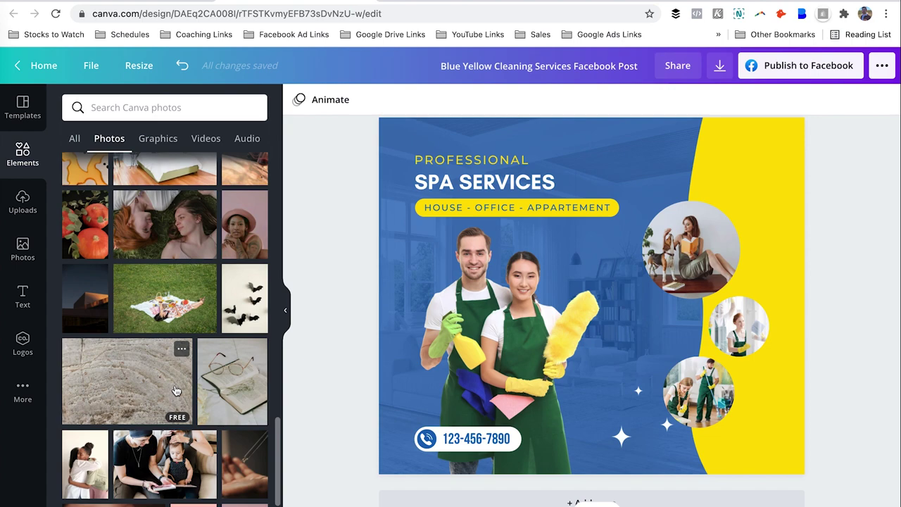
scroll(176, 391, down, 3)
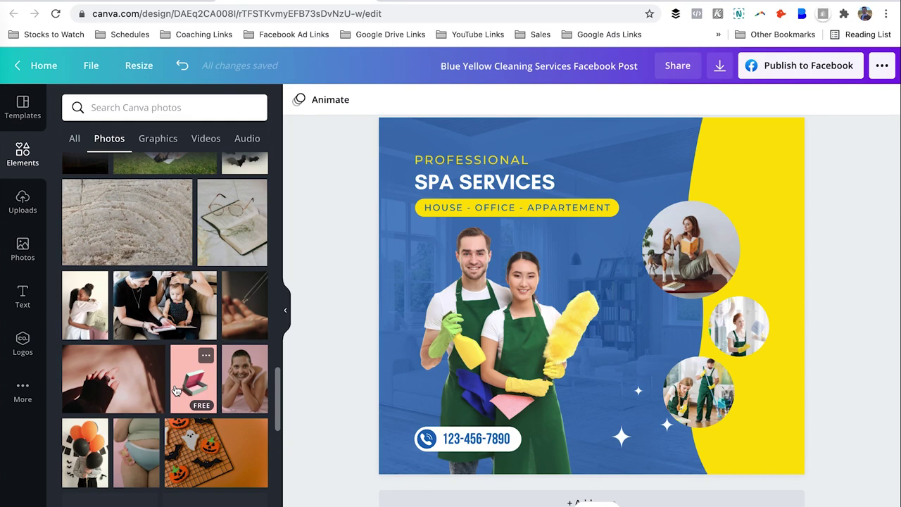
- Search stock photos for 'tech', add the blue circuit photo, then delete it
click(155, 107)
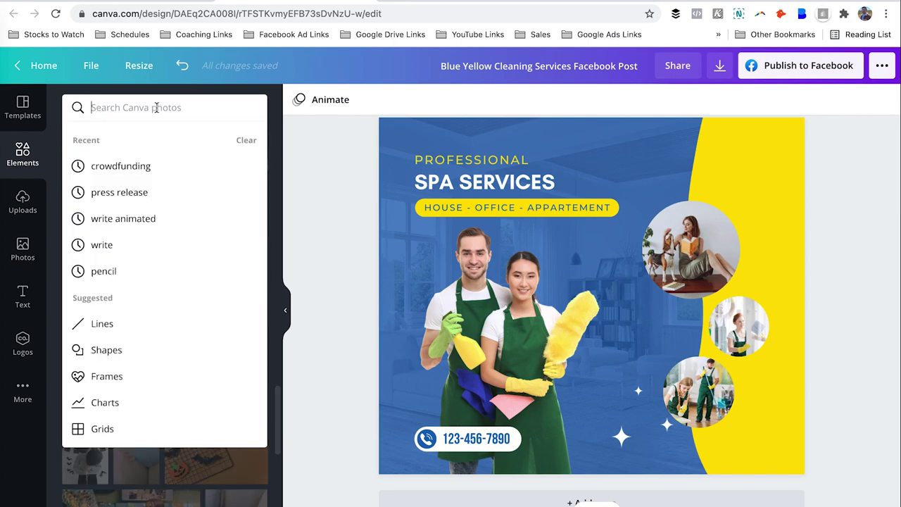
text(tech)
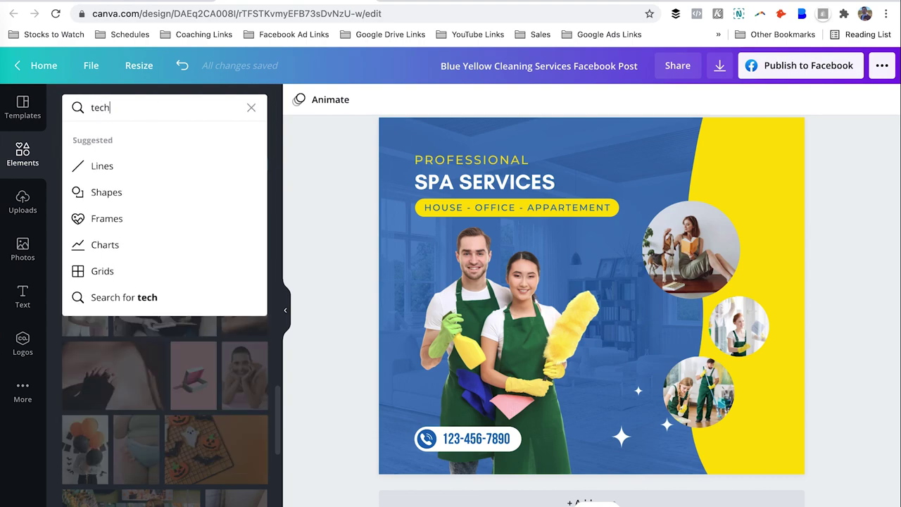
key(Return)
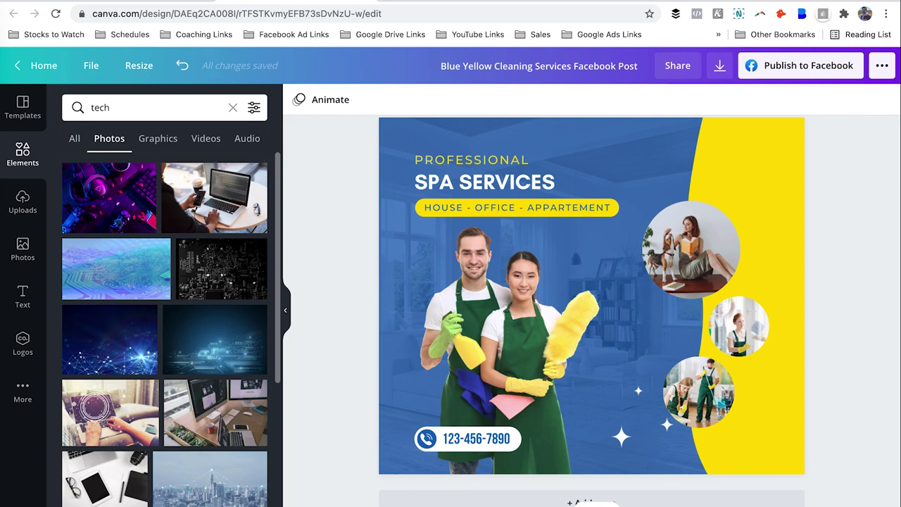
scroll(169, 271, down, 3)
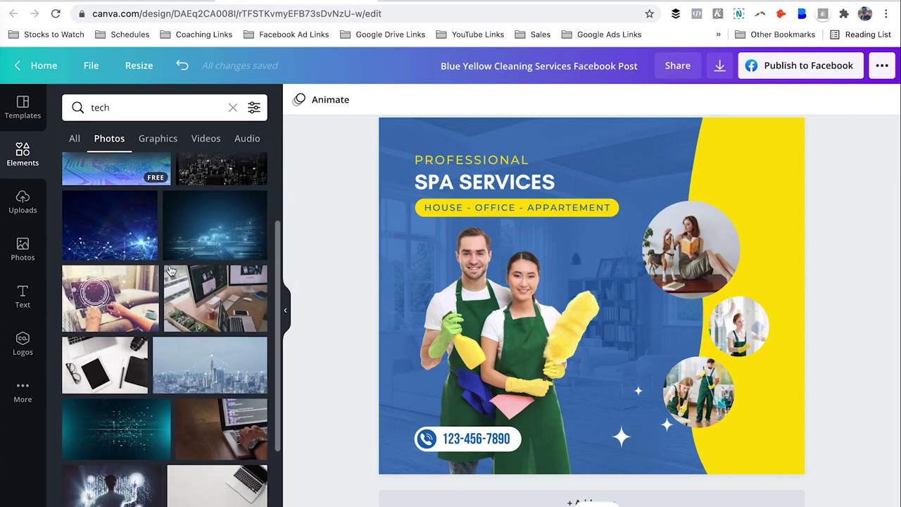
scroll(138, 420, down, 1)
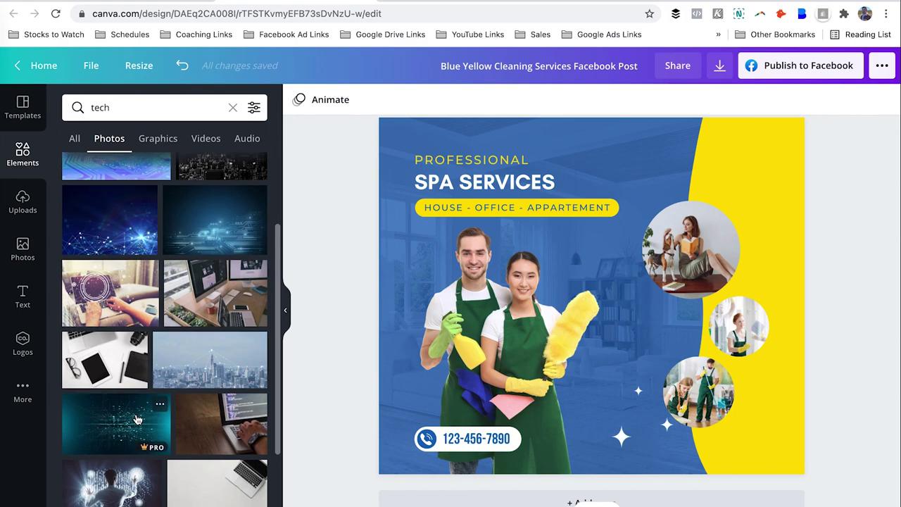
scroll(138, 420, down, 5)
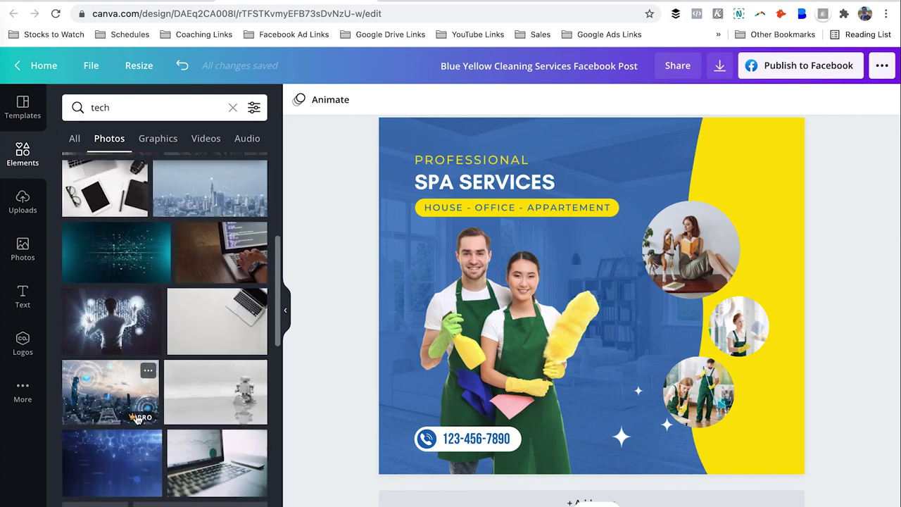
click(128, 445)
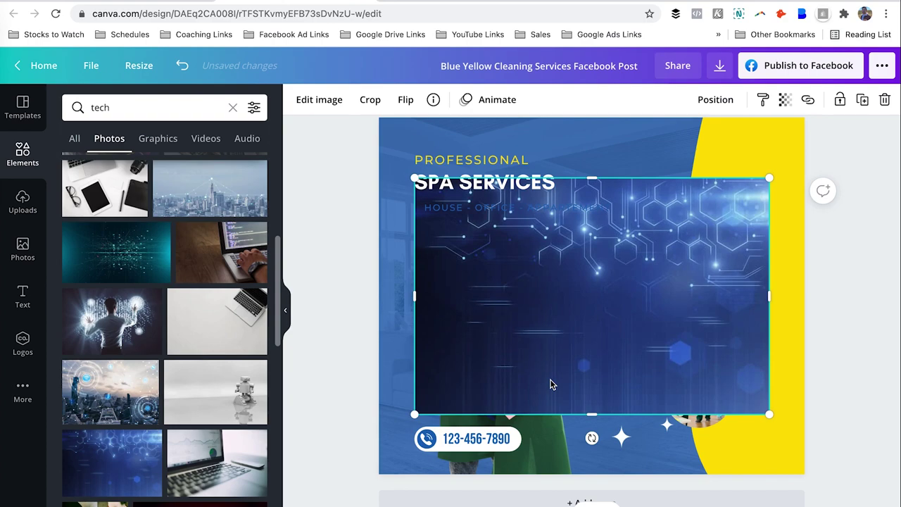
key(Delete)
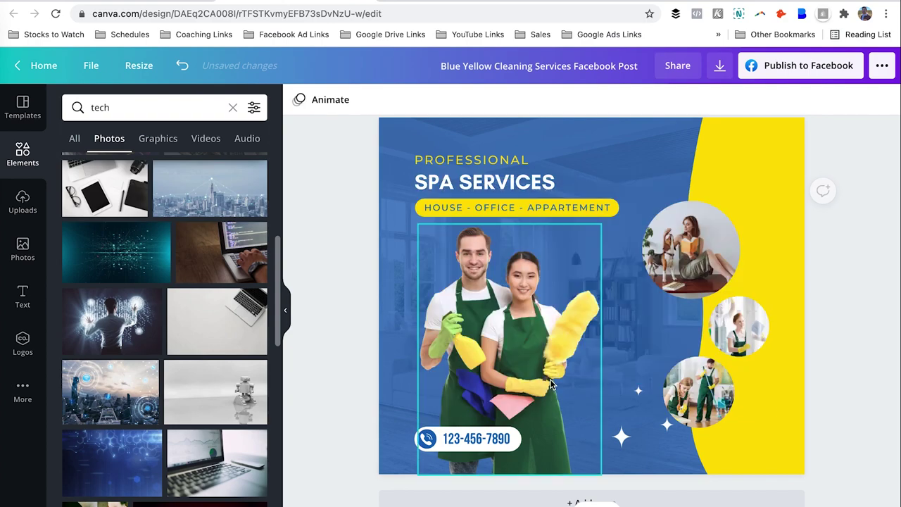
- Try the laptop coding photo in the middle circle, then undo and delete it
scroll(231, 381, down, 2)
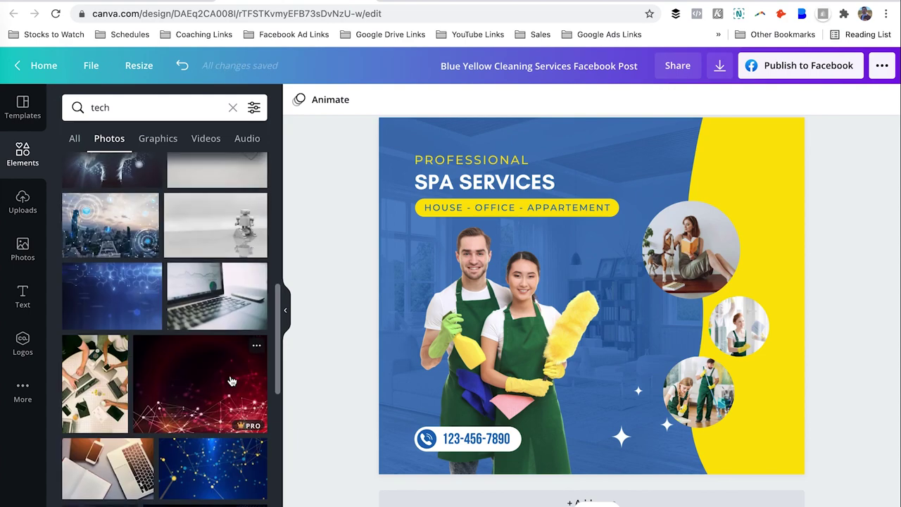
scroll(243, 243, up, 1)
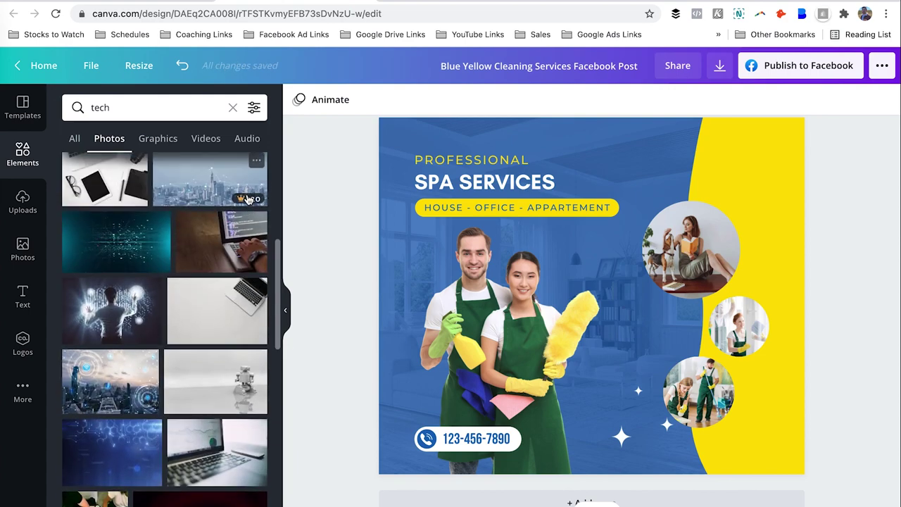
click(549, 302)
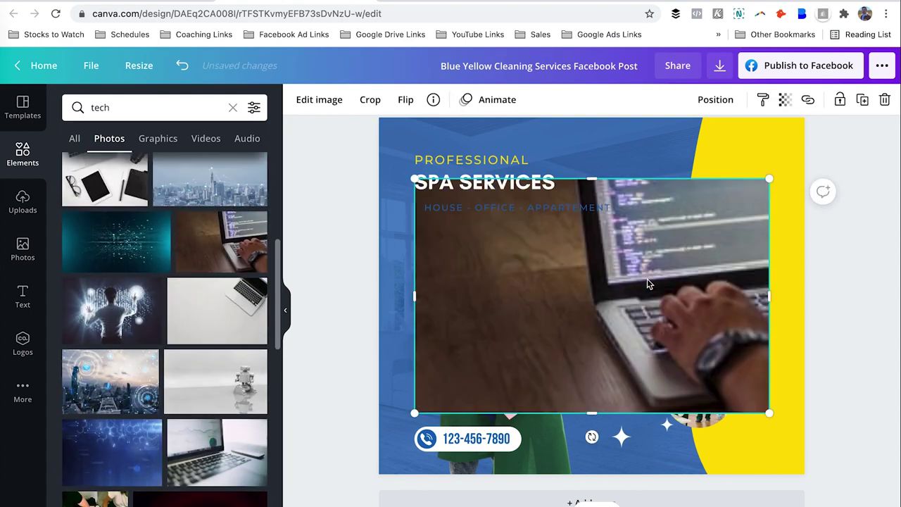
drag(746, 359, 747, 351)
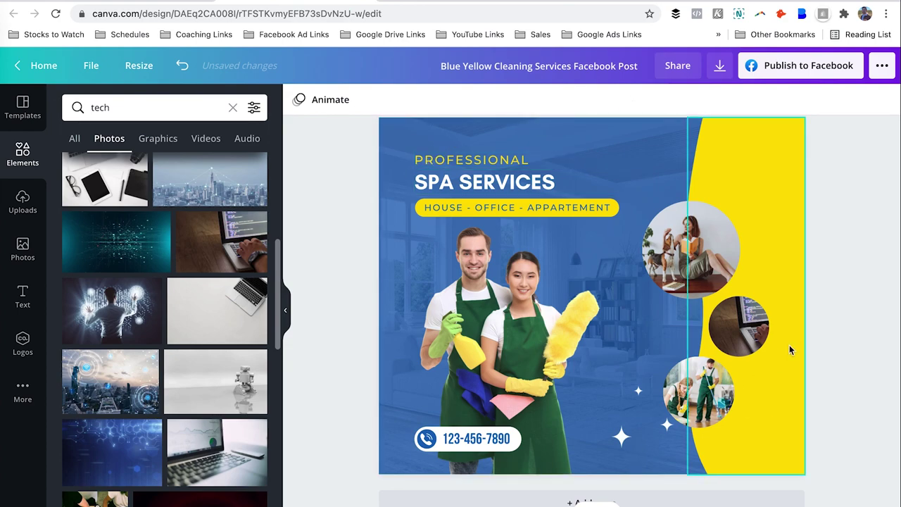
key(ctrl+z)
click(591, 343)
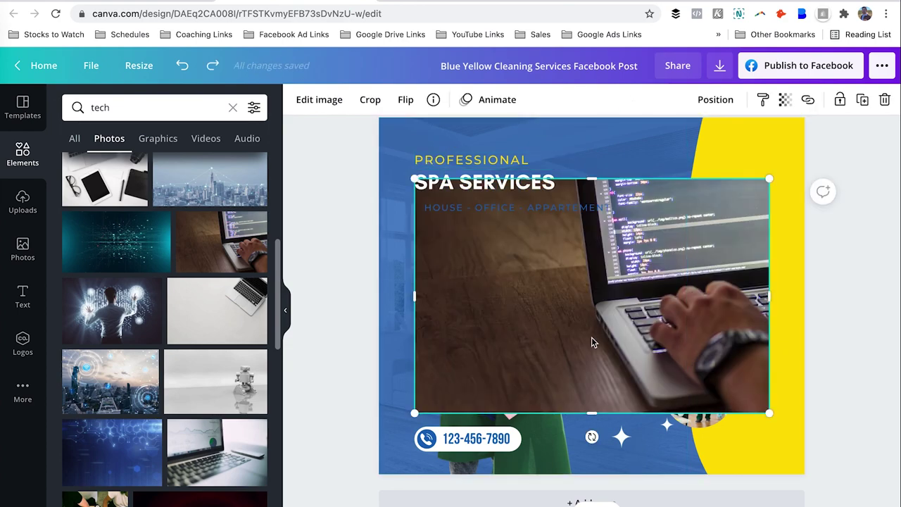
key(Delete)
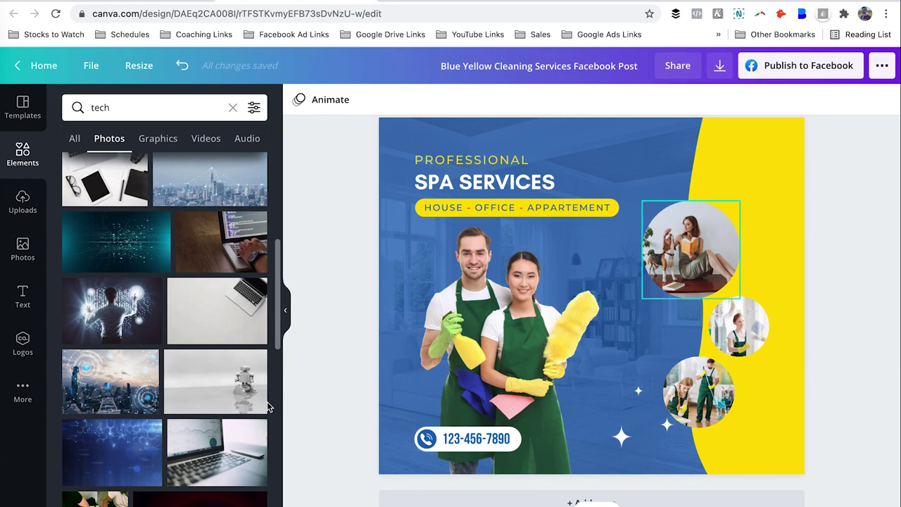
- Browse the Text panel's styles and font combinations
click(23, 295)
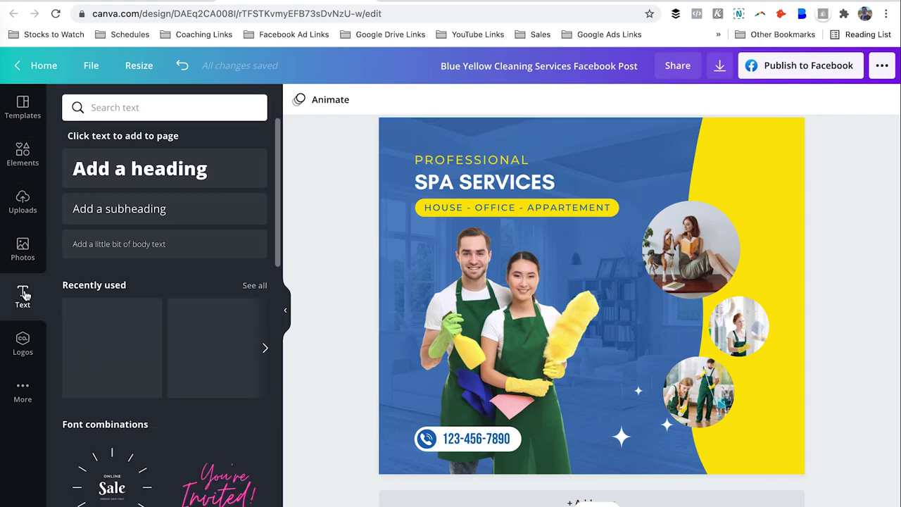
scroll(291, 427, down, 1)
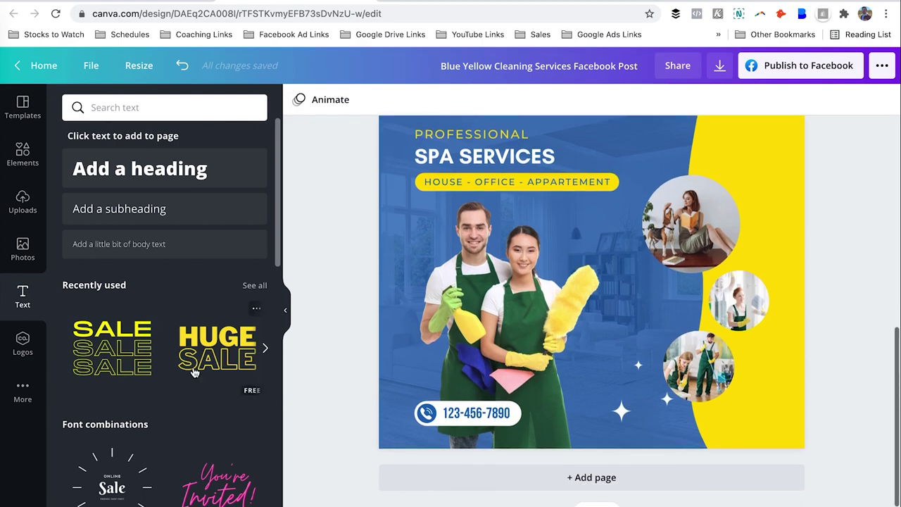
scroll(195, 373, down, 3)
scroll(194, 372, down, 1)
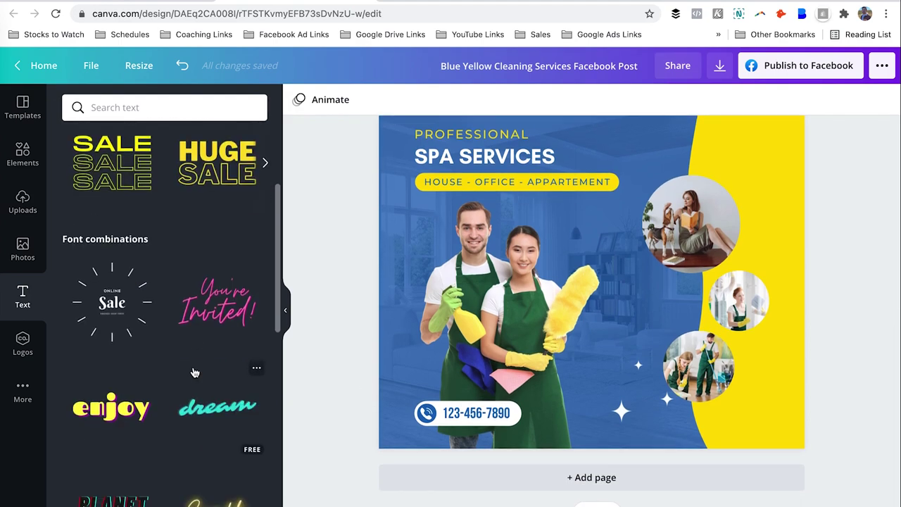
scroll(195, 372, down, 3)
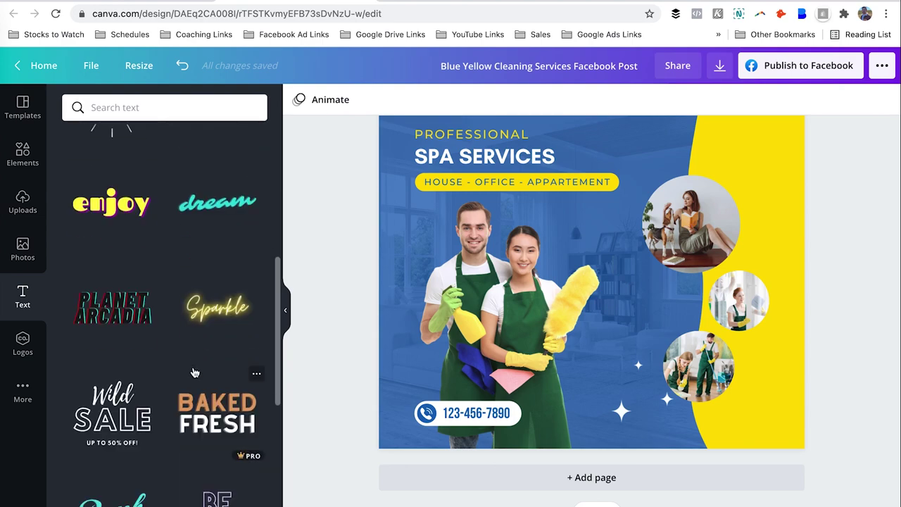
scroll(195, 372, down, 3)
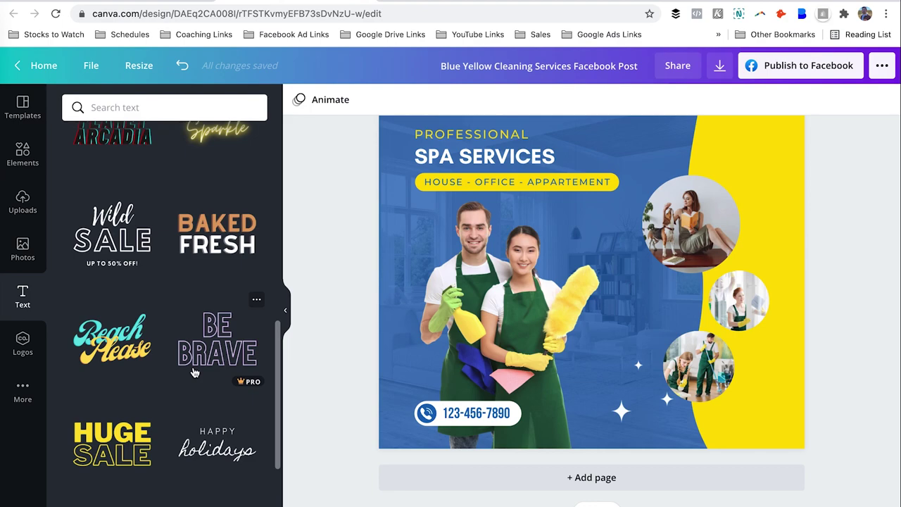
- Duplicate the post and place the Beach Please text design on it
key(super+d)
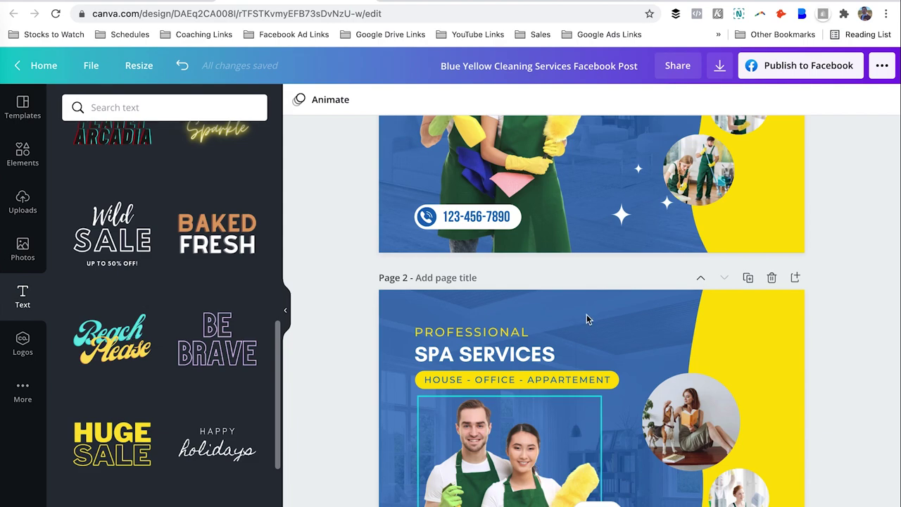
scroll(587, 314, down, 3)
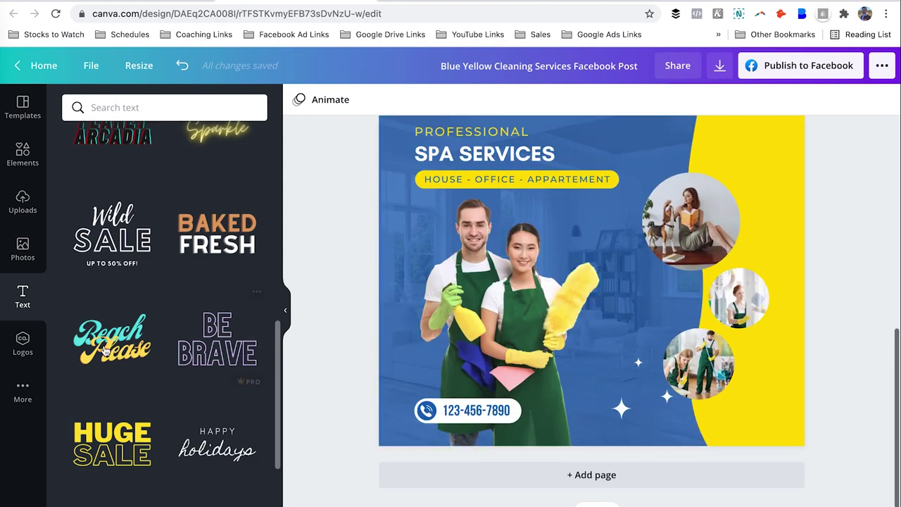
click(104, 350)
drag(105, 345, 645, 310)
key(Escape)
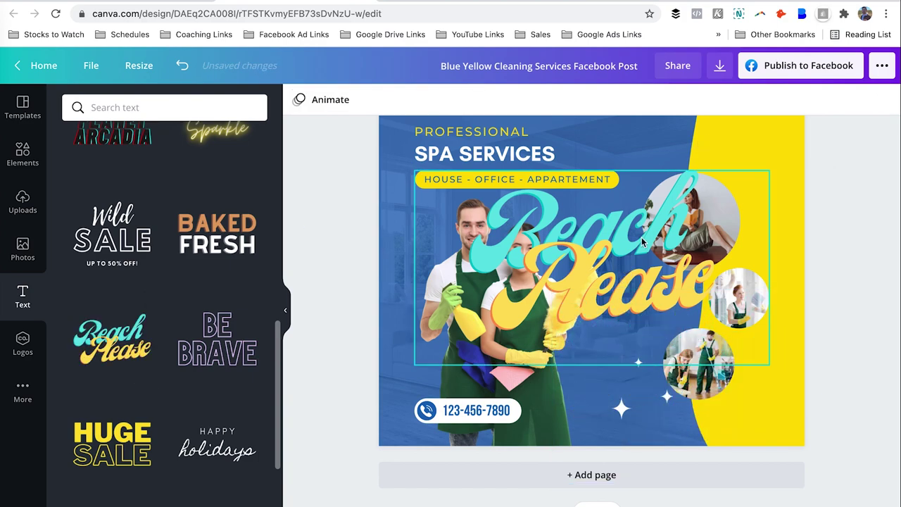
- Add a blank Page 3 and paste the Beach Please text onto it
key(ctrl+d)
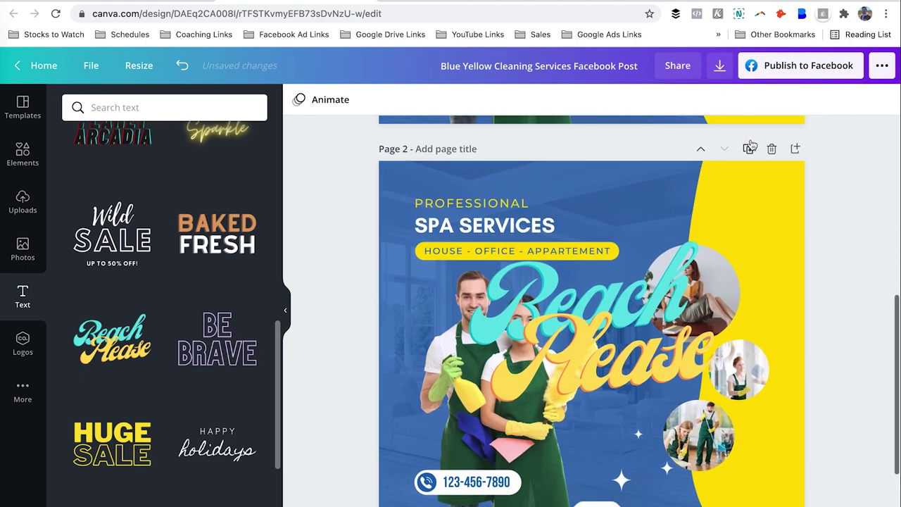
scroll(634, 317, down, 2)
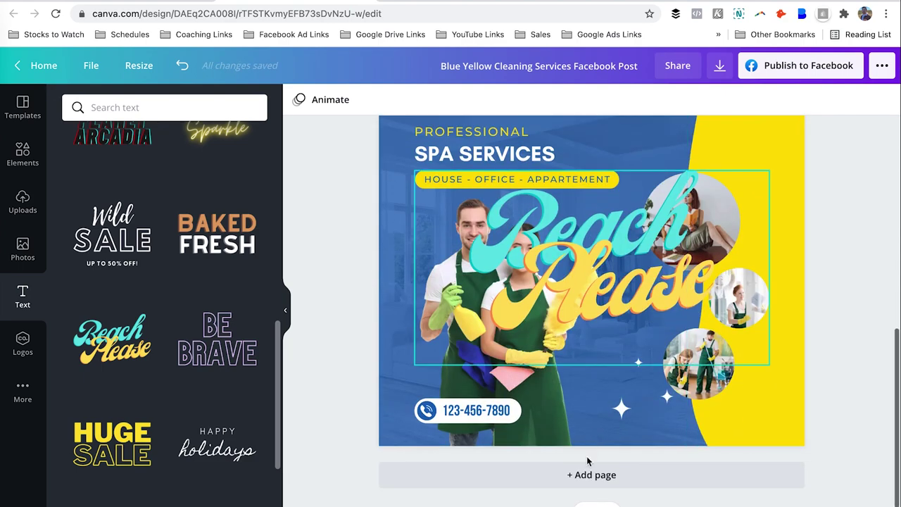
click(587, 475)
scroll(629, 247, up, 3)
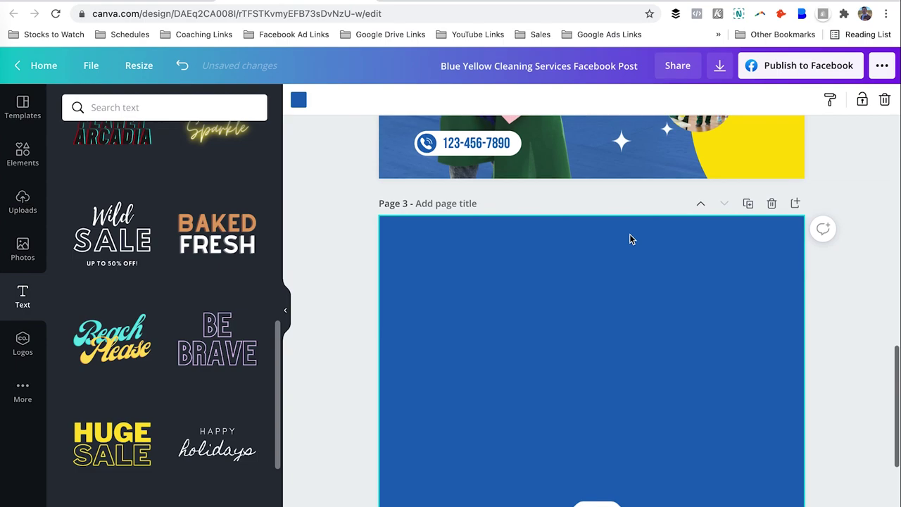
scroll(629, 242, up, 5)
click(613, 257)
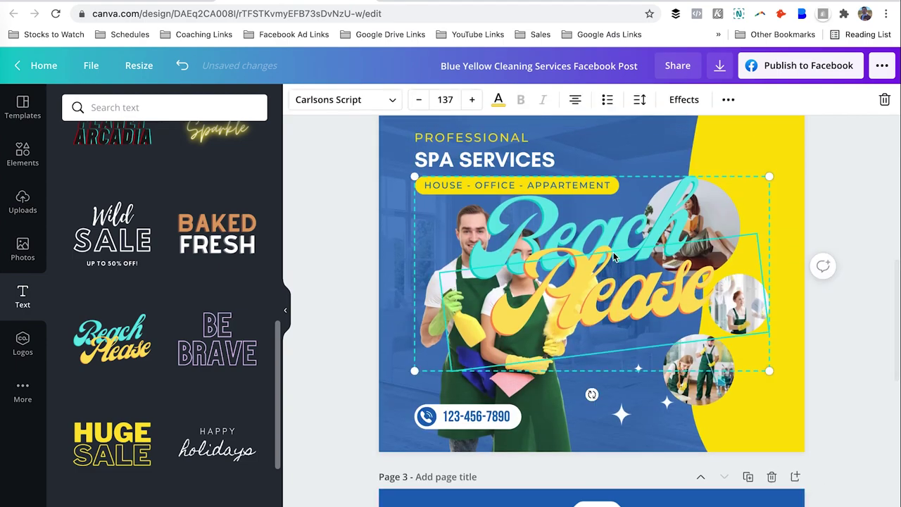
scroll(581, 372, down, 3)
click(582, 372)
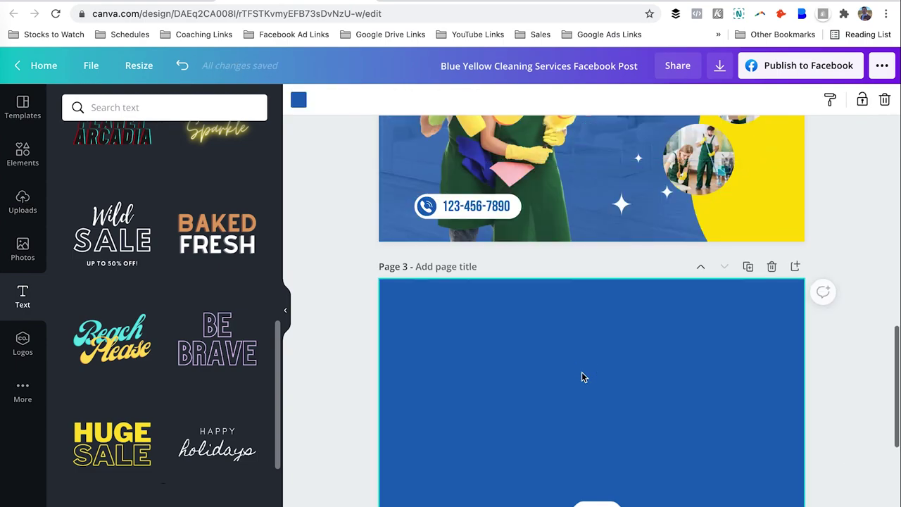
key(ctrl+v)
- Delete the tilted Beach text from page 2
scroll(582, 377, down, 3)
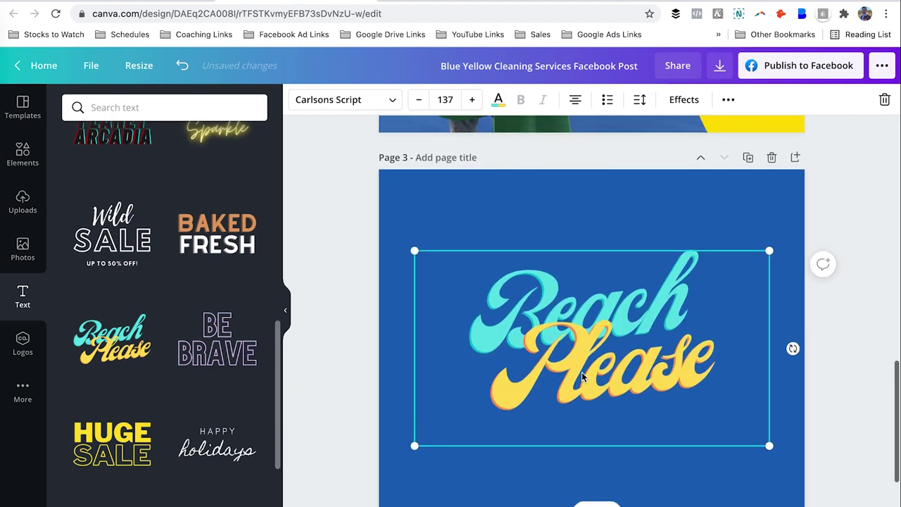
scroll(582, 372, up, 3)
drag(581, 372, 605, 197)
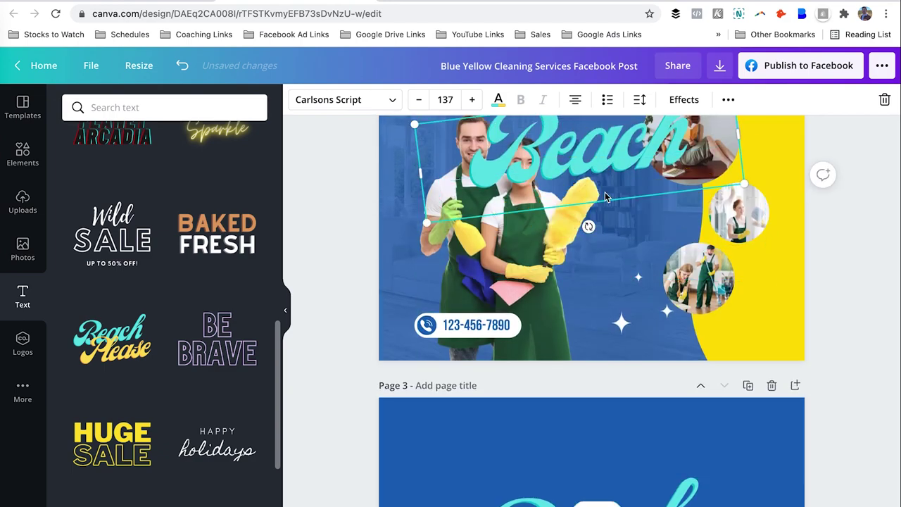
key(Delete)
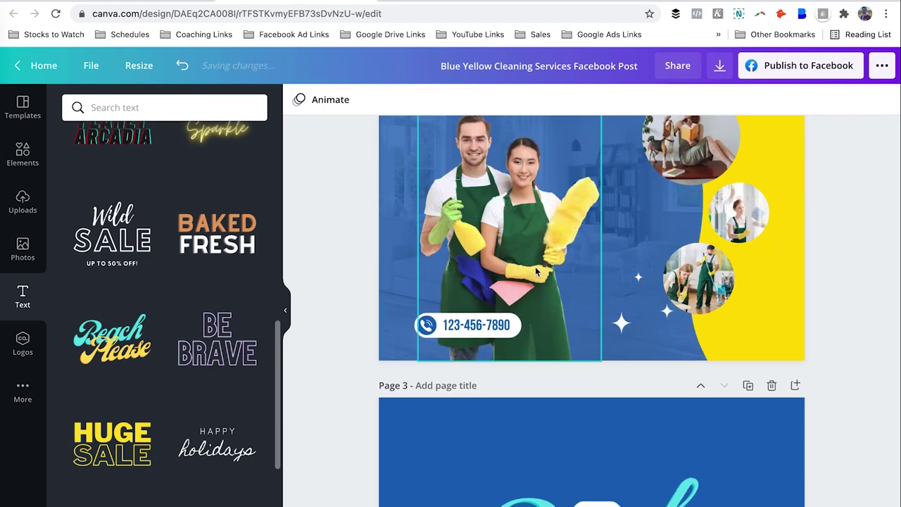
scroll(535, 266, down, 5)
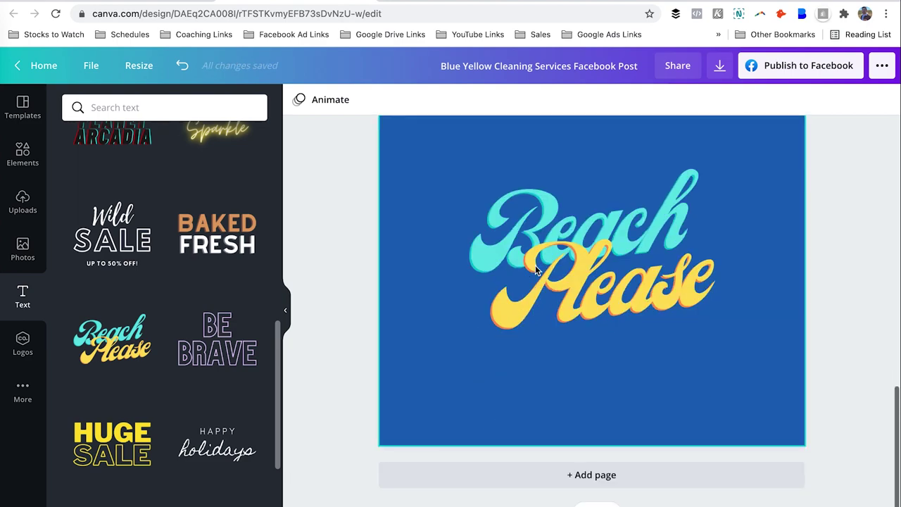
scroll(535, 265, up, 1)
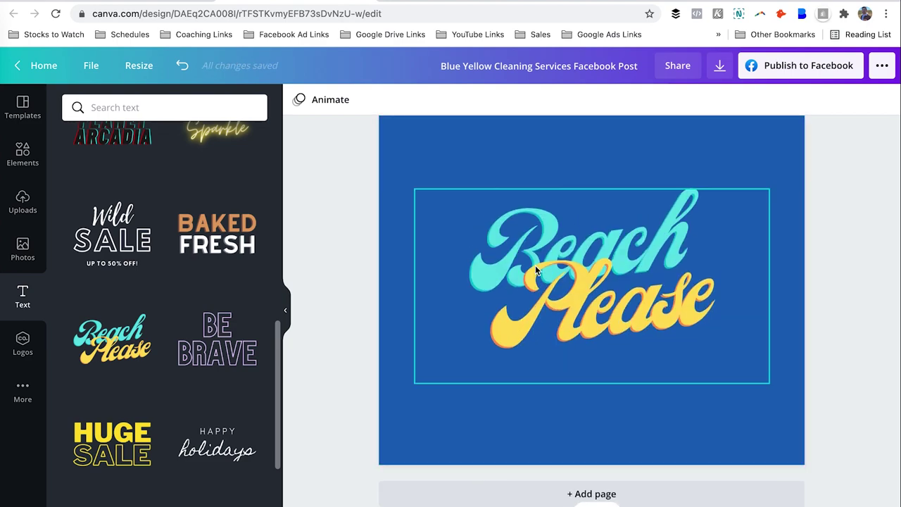
- Set page 3's background to white, after briefly trying light grey
click(402, 138)
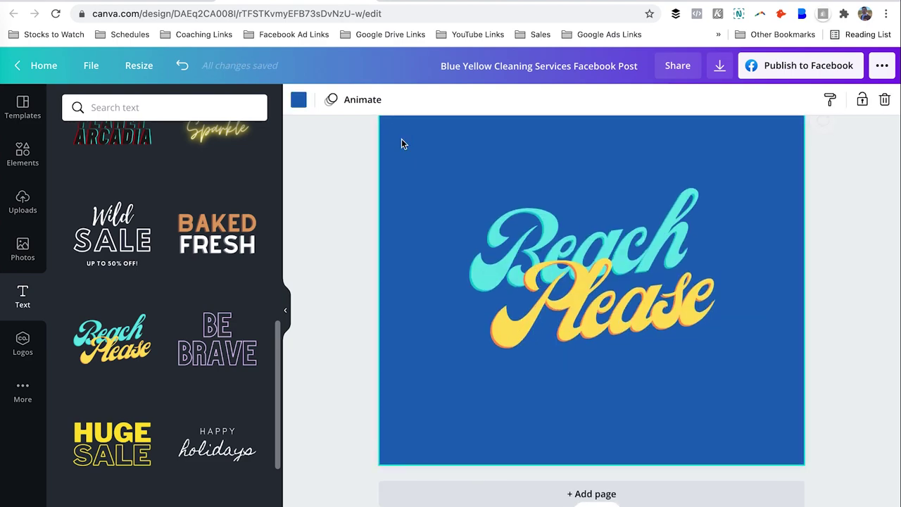
click(300, 100)
click(194, 167)
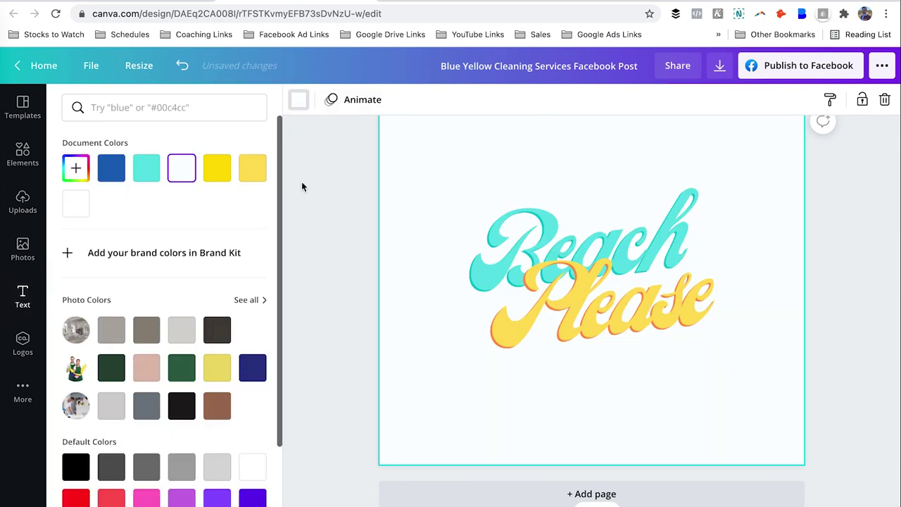
click(181, 331)
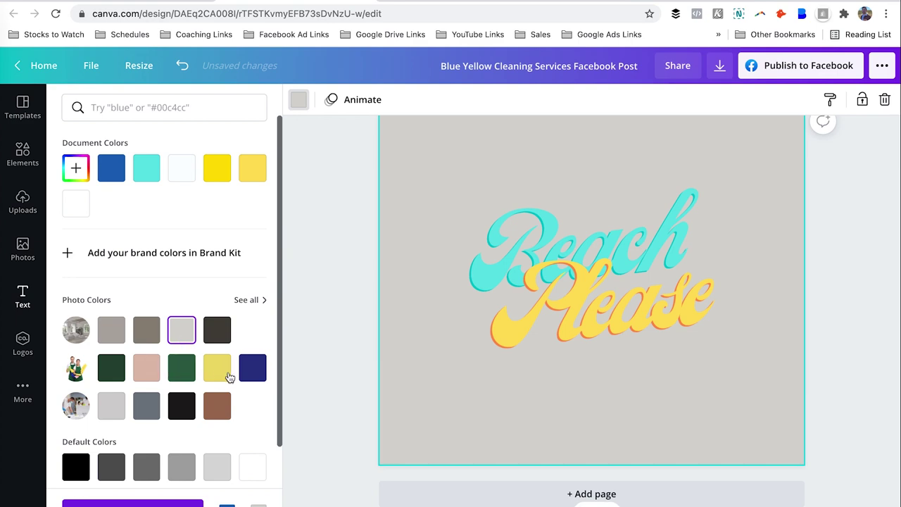
click(248, 475)
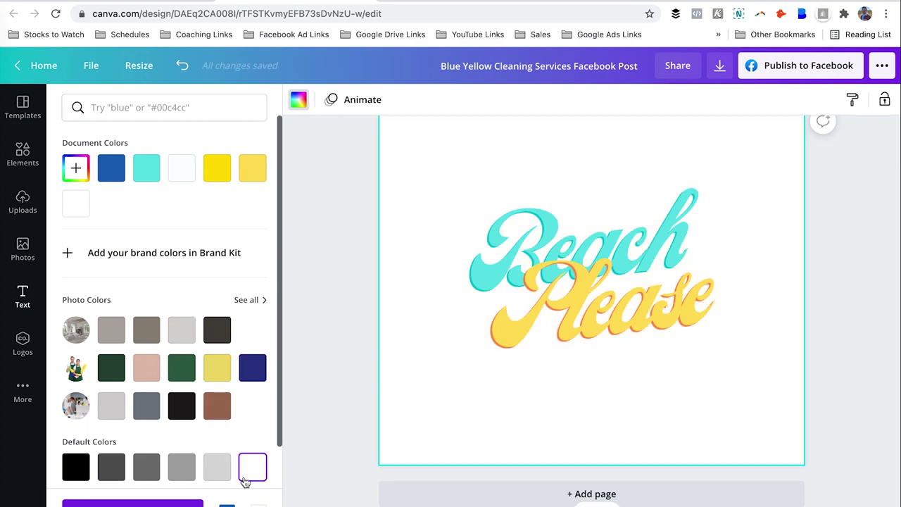
click(324, 281)
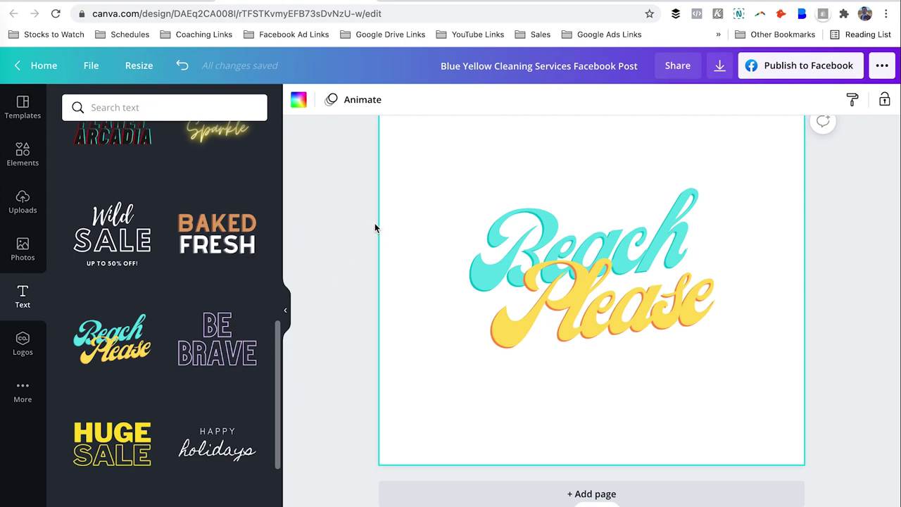
scroll(373, 225, up, 1)
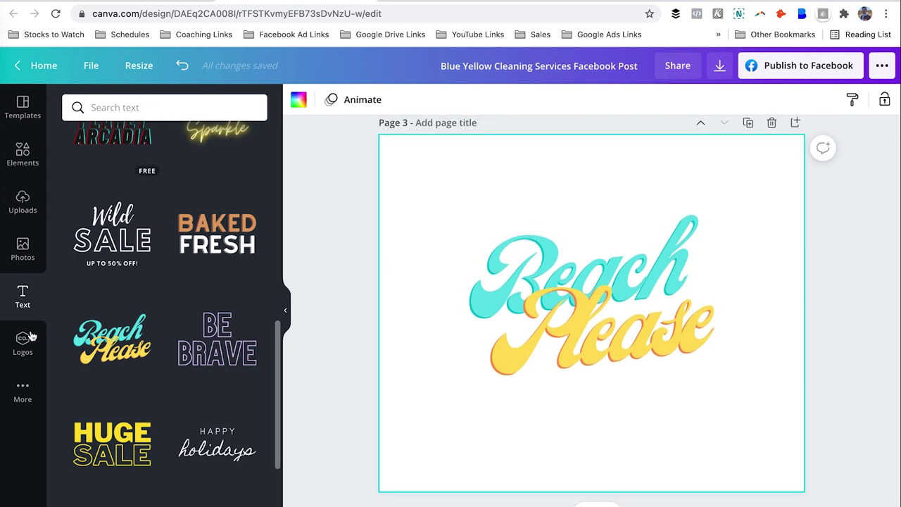
- Check the Logos panel, then show the More from Canva content and apps list
click(23, 339)
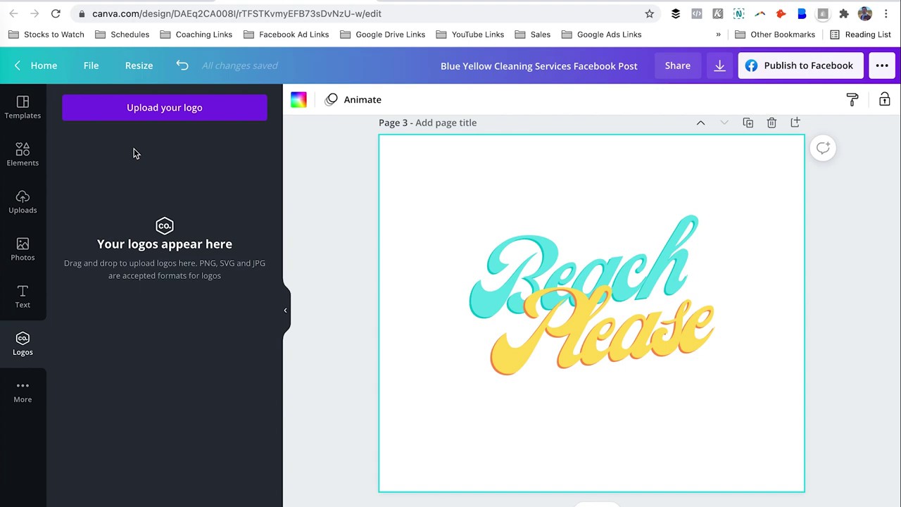
click(23, 386)
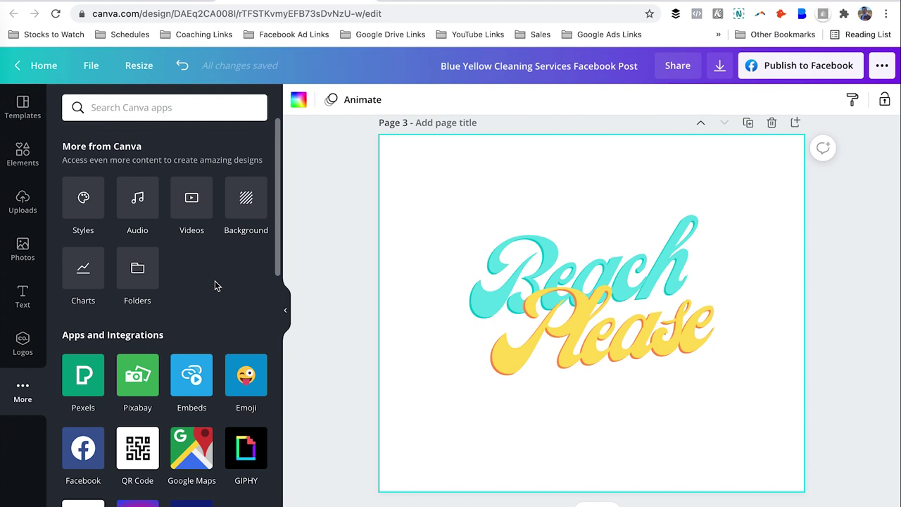
- Apply a desert landscape background to page 3, then replace it with the grey terrazzo texture
click(241, 204)
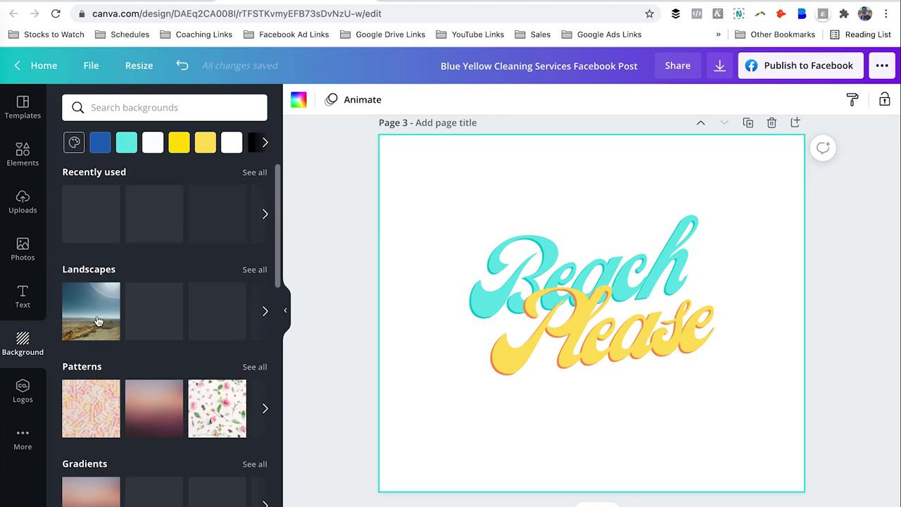
scroll(97, 320, down, 1)
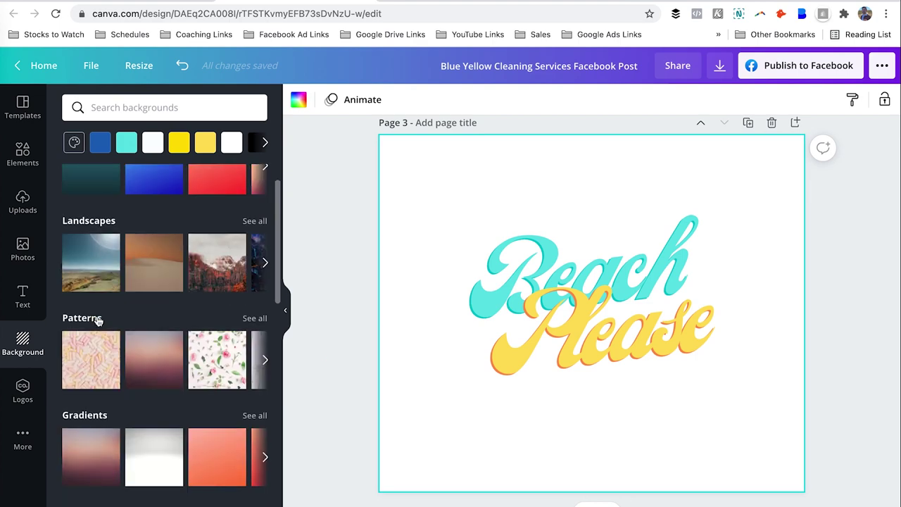
scroll(97, 321, up, 1)
click(147, 297)
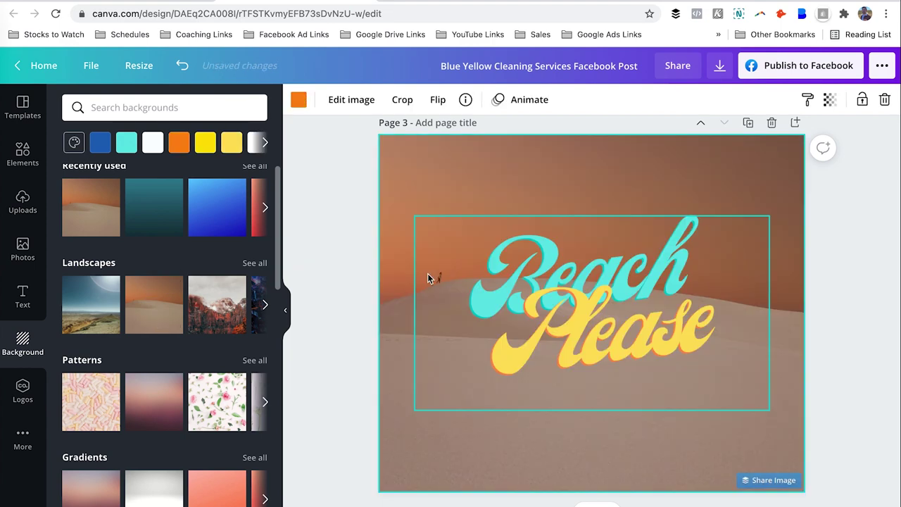
scroll(232, 316, down, 2)
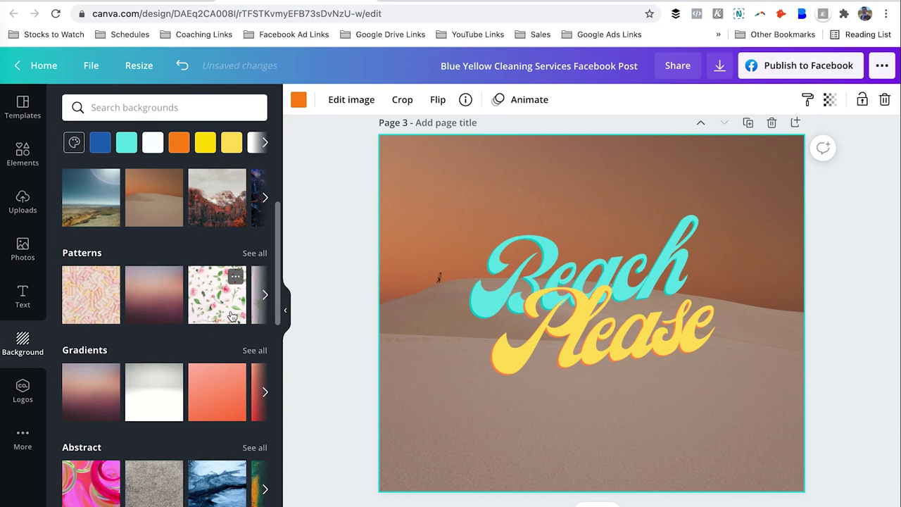
scroll(232, 317, down, 3)
scroll(232, 316, down, 1)
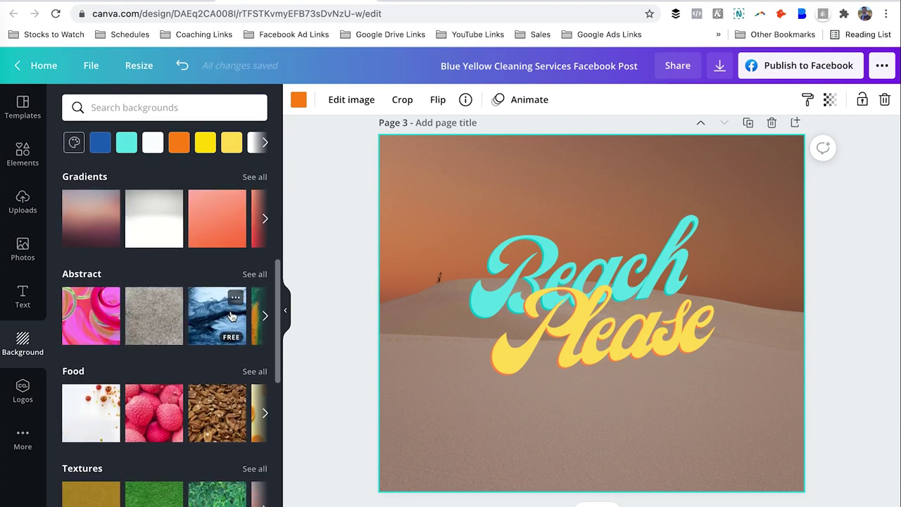
click(161, 307)
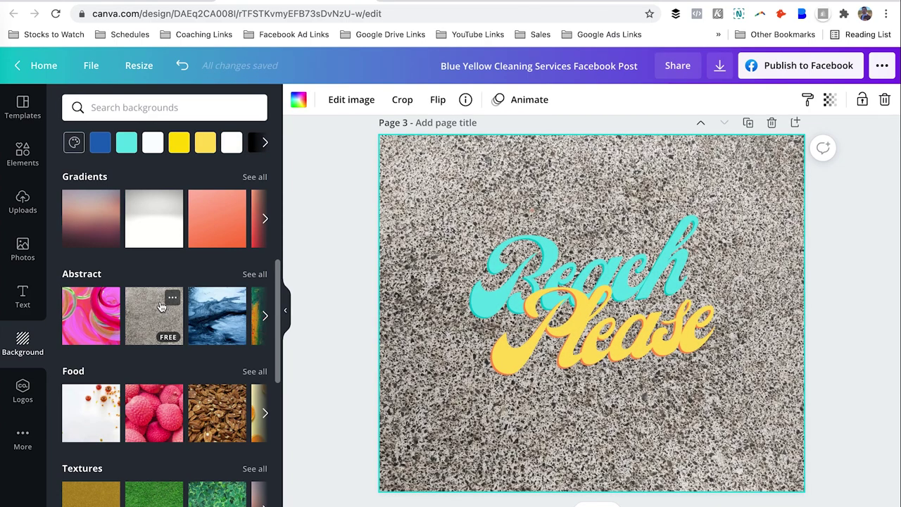
- Remove the speckled background from page 3 and add a histogram chart from the charts gallery
click(21, 439)
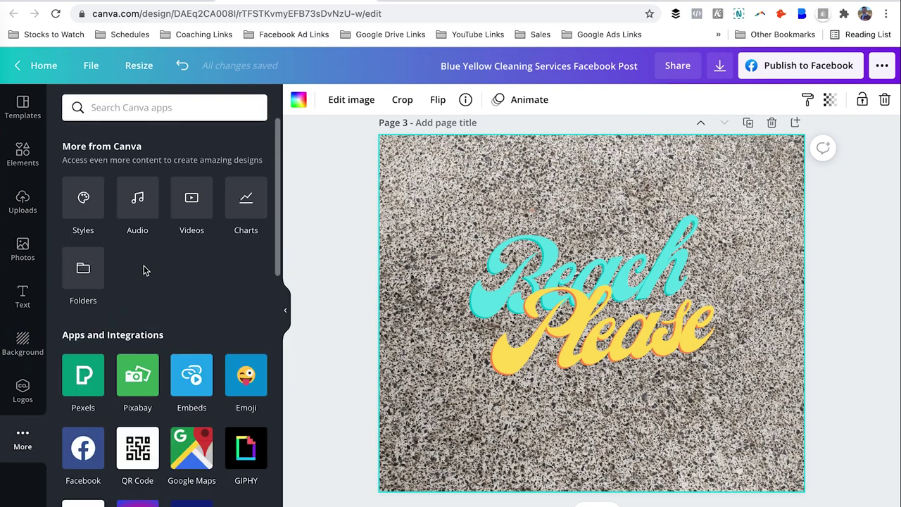
click(247, 204)
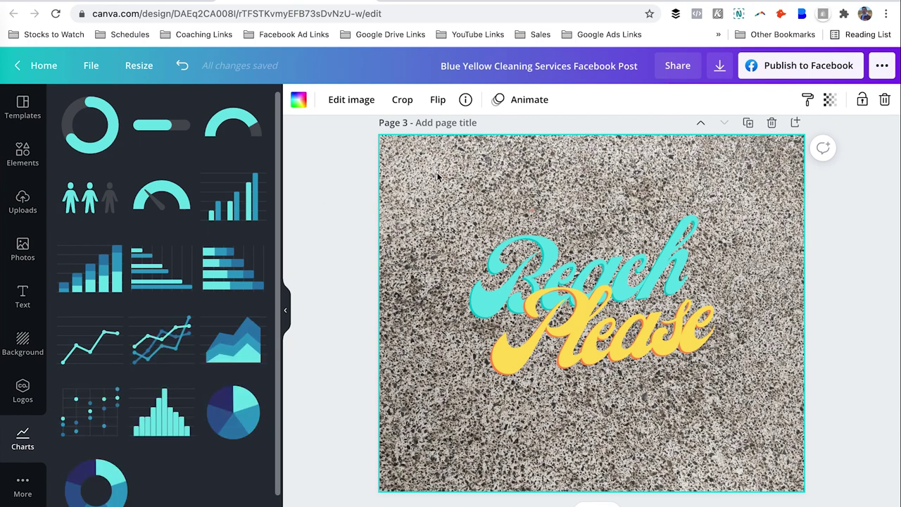
key(Delete)
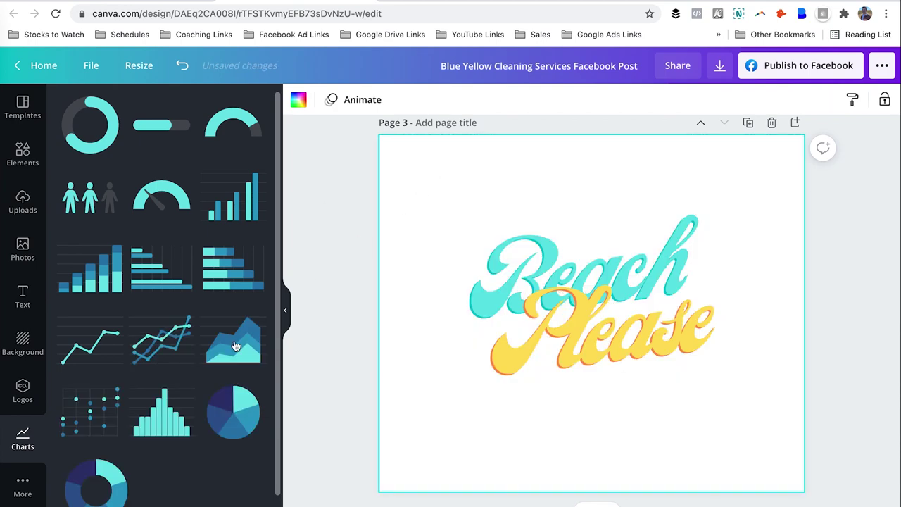
click(161, 420)
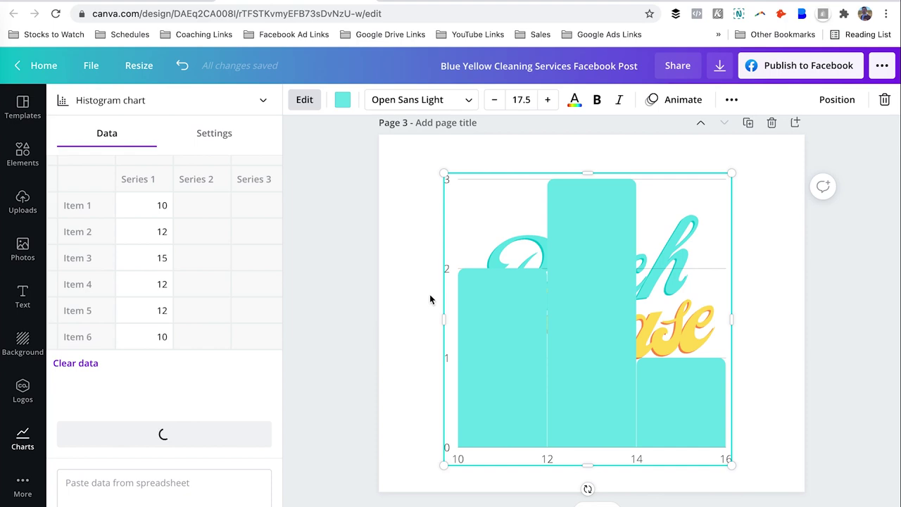
- Move the histogram to the page's left edge and delete the Beach Please lettering
click(561, 346)
click(505, 346)
drag(506, 347, 296, 353)
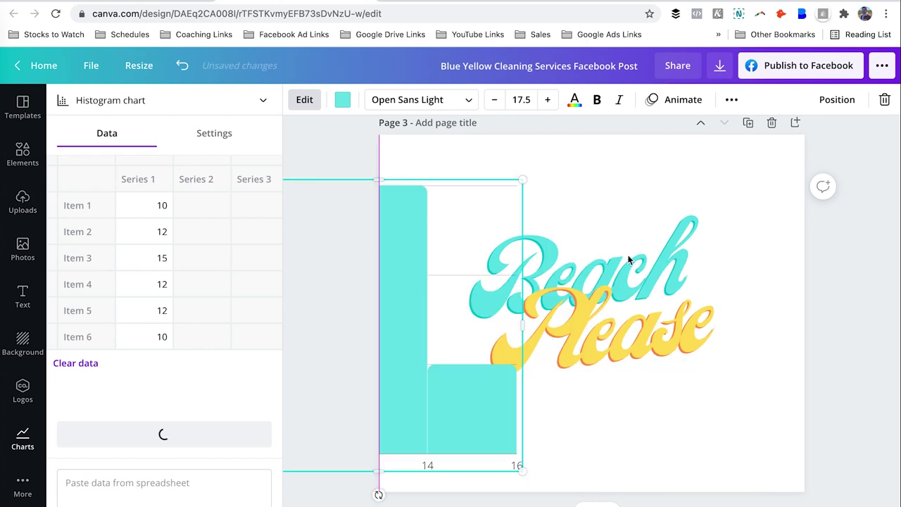
click(634, 295)
drag(633, 295, 577, 299)
key(BackSpace)
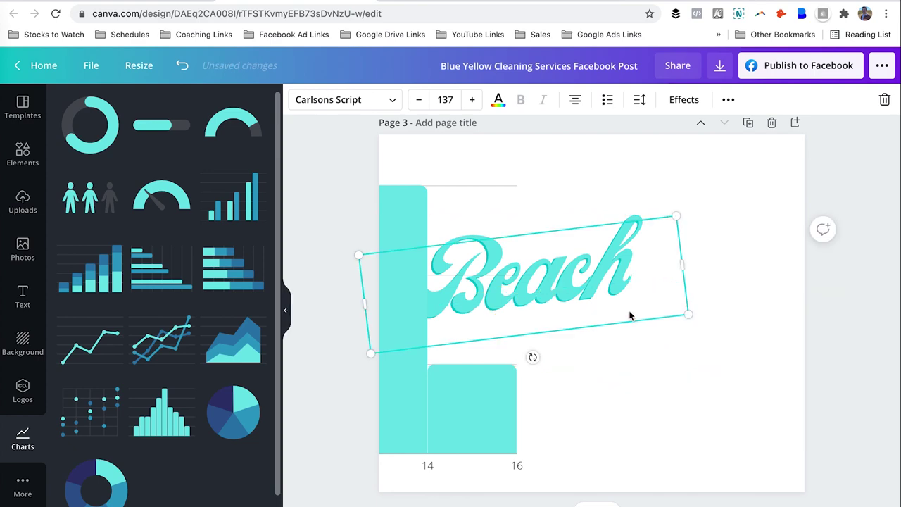
key(BackSpace)
- Open and close the histogram's data table
click(493, 418)
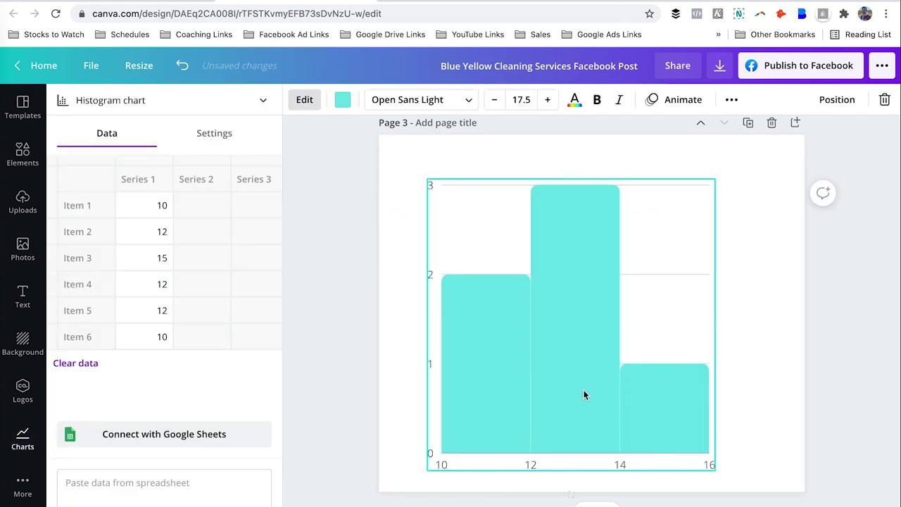
click(354, 221)
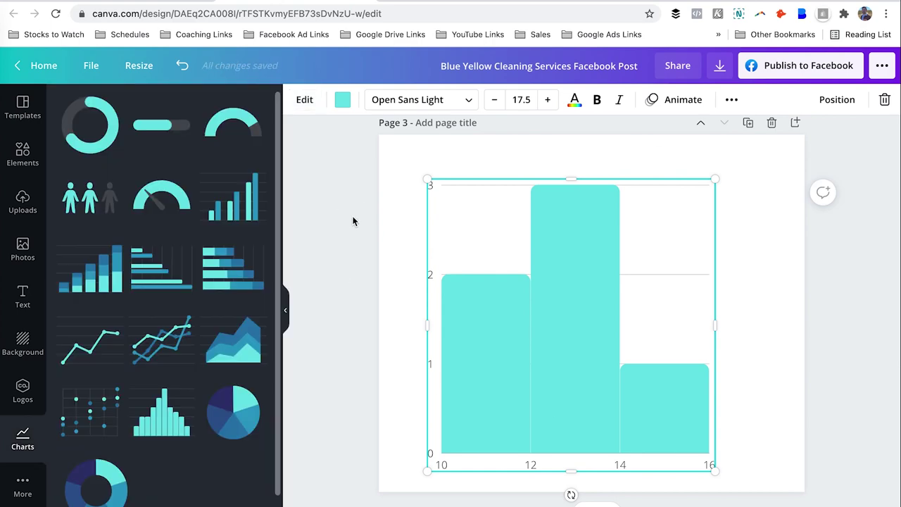
click(494, 335)
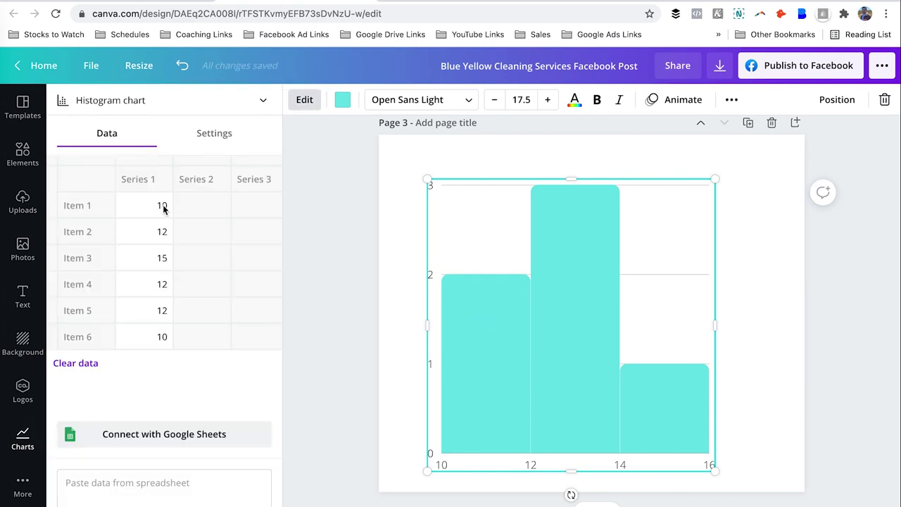
click(356, 234)
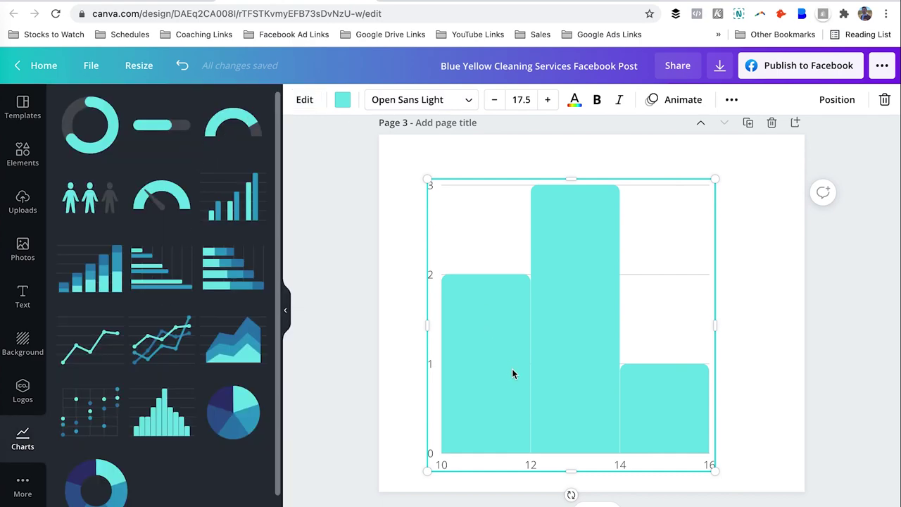
- Replace the histogram with a three-series line chart, then delete that too
key(Delete)
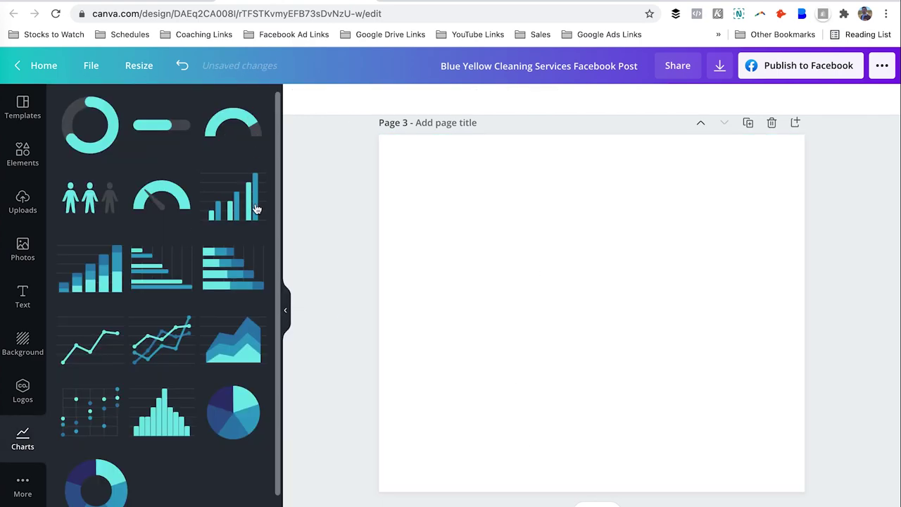
click(160, 339)
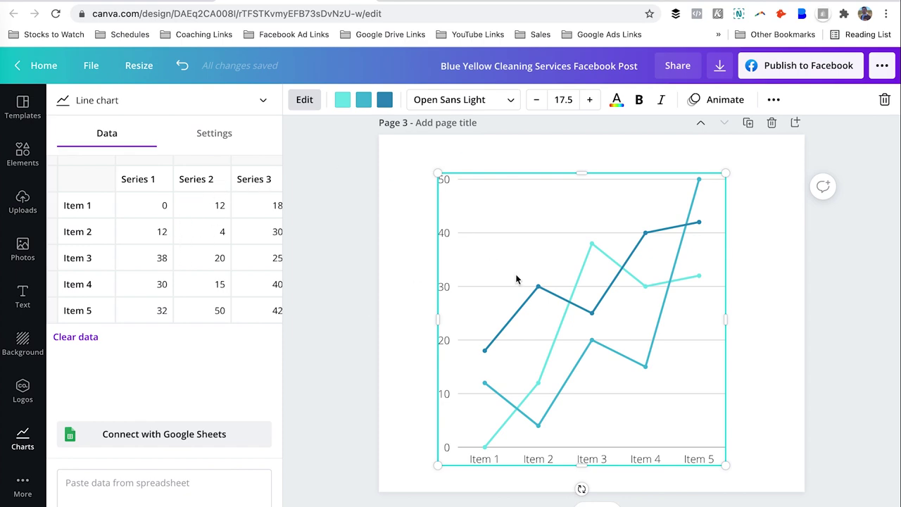
key(Delete)
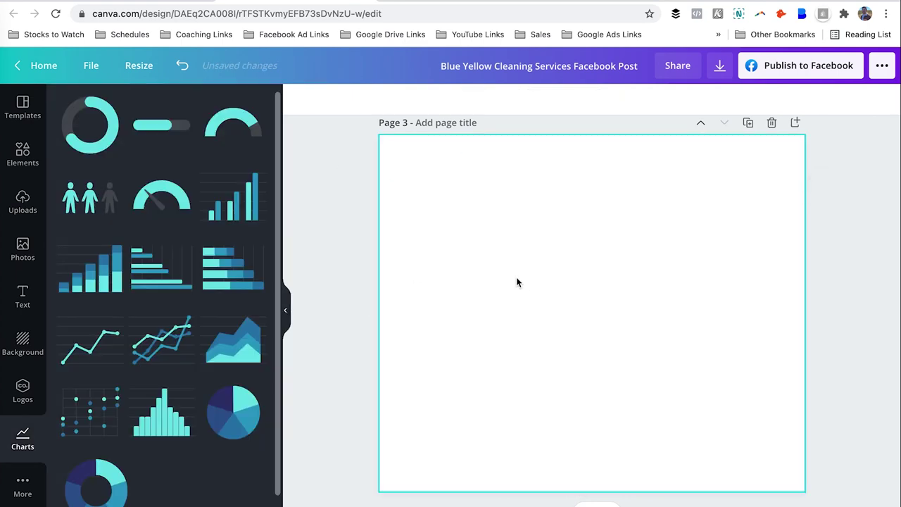
- Show the More from Canva panel and scroll through its listed apps and integrations
click(20, 493)
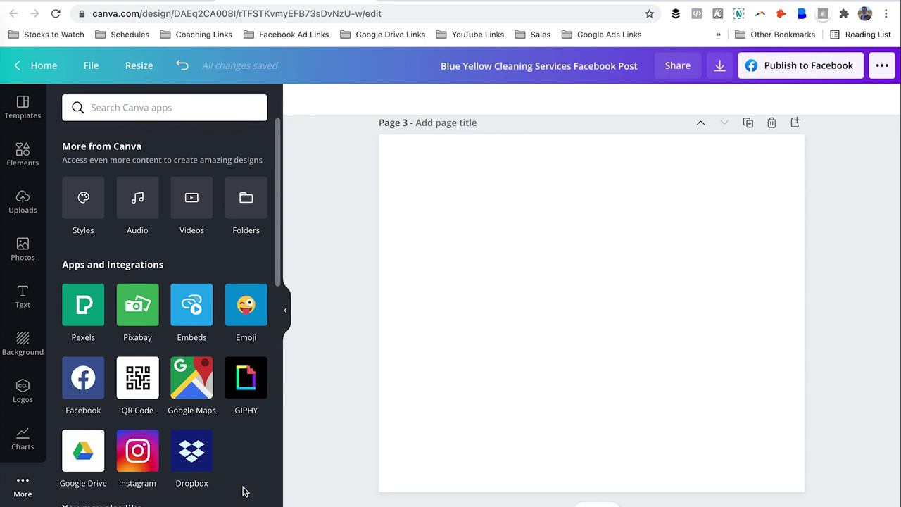
scroll(244, 492, down, 5)
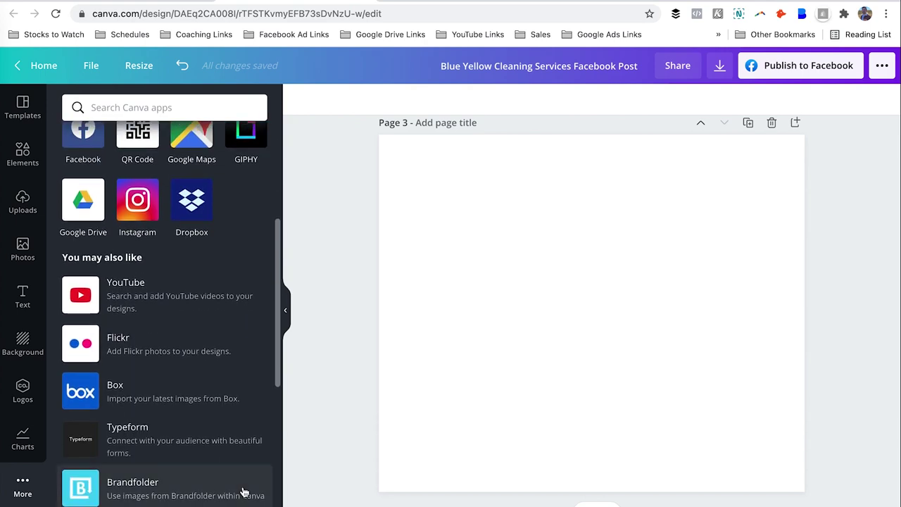
scroll(245, 491, down, 6)
scroll(244, 491, up, 10)
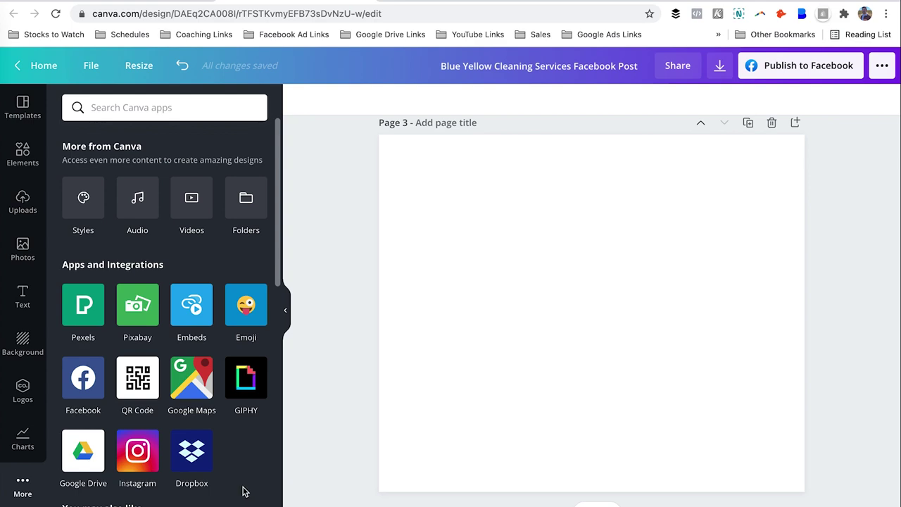
- Apply the Archivo and Open Sans style preset, shuffling its colours to a teal background
click(89, 217)
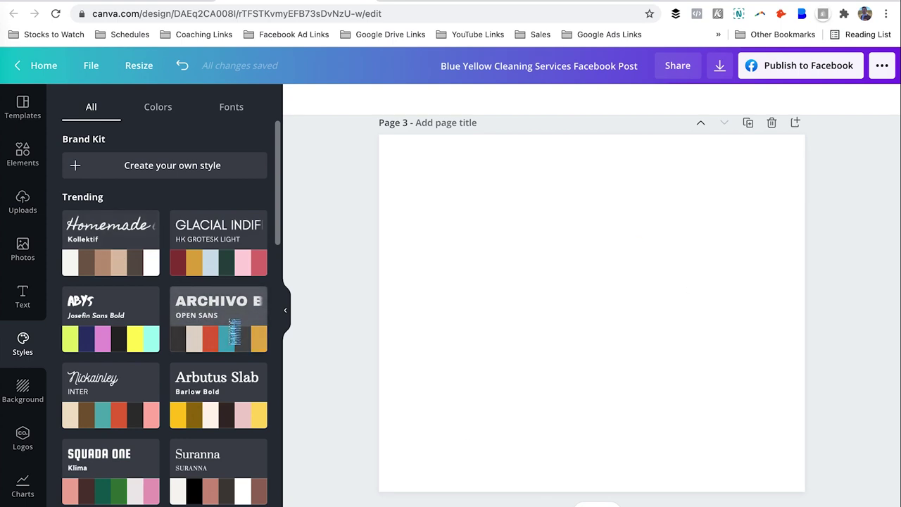
click(231, 328)
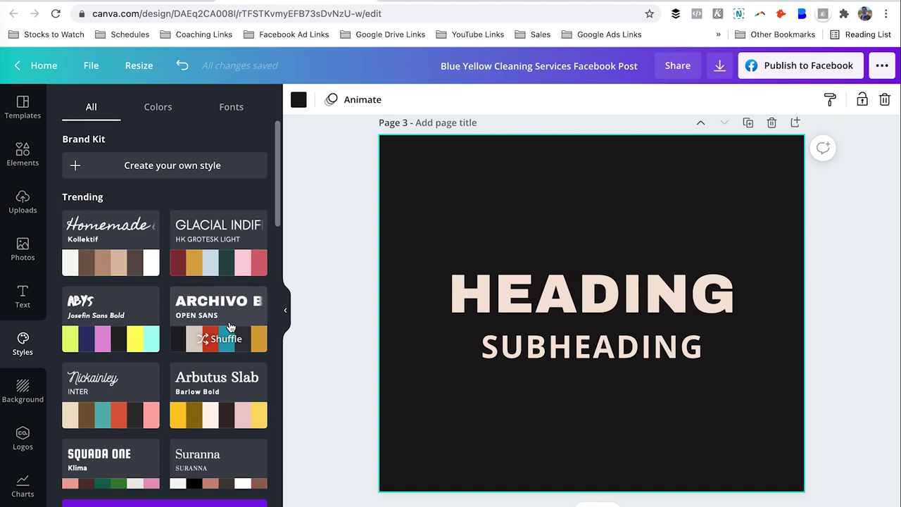
click(226, 342)
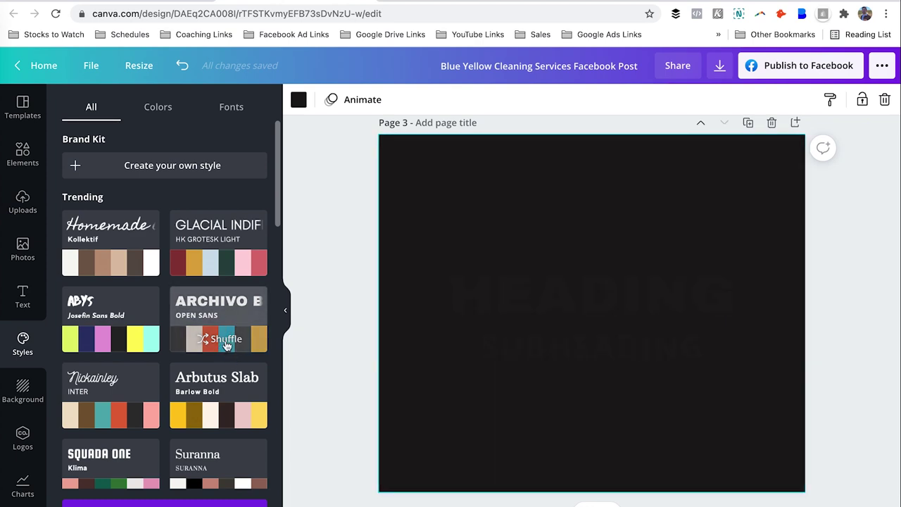
click(226, 342)
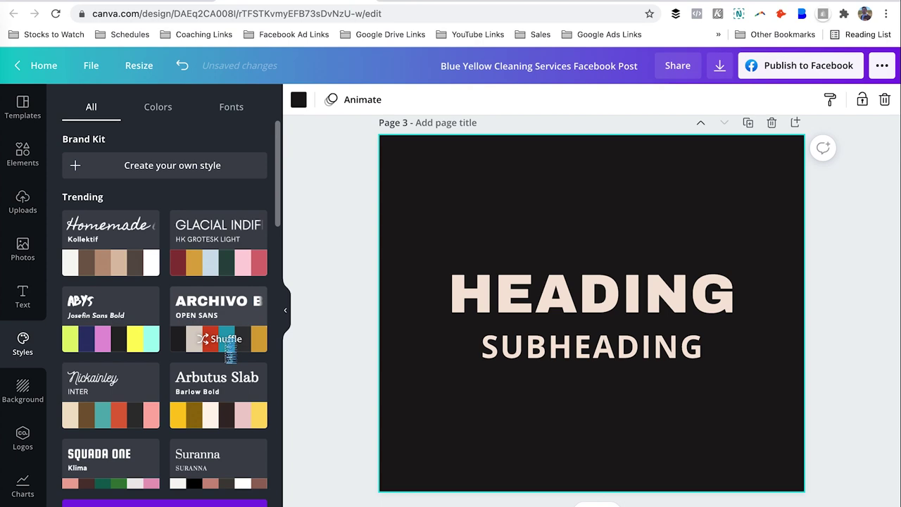
click(227, 344)
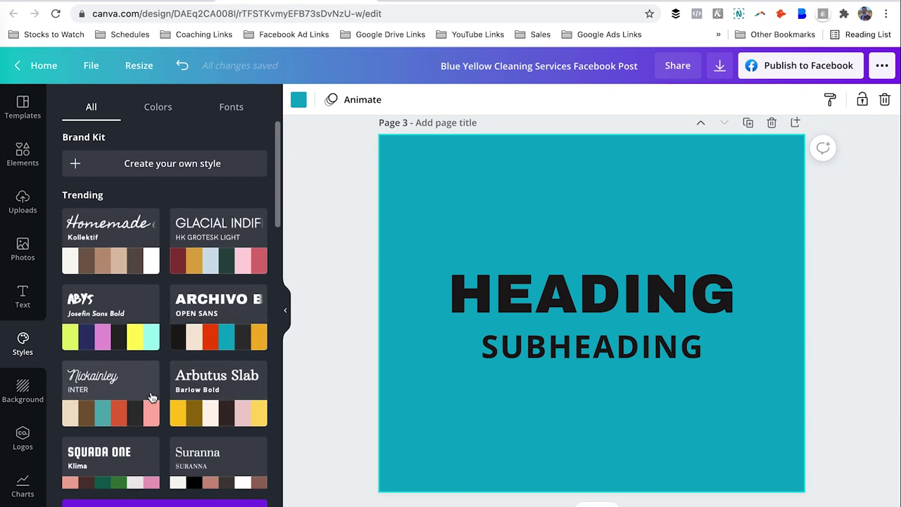
- Try the Homemade, maroon uppercase and HORIZON/Poppins Bold styles, shuffling HORIZON to off-white
scroll(144, 295, down, 1)
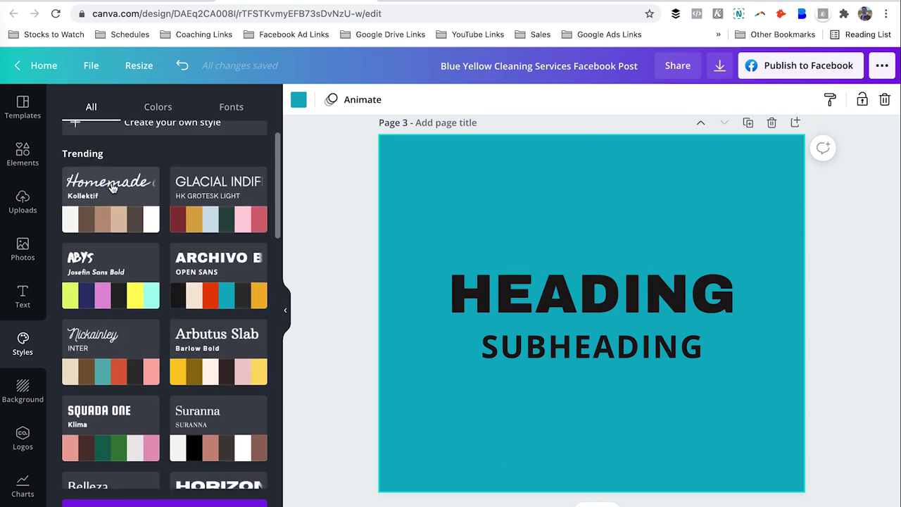
click(124, 190)
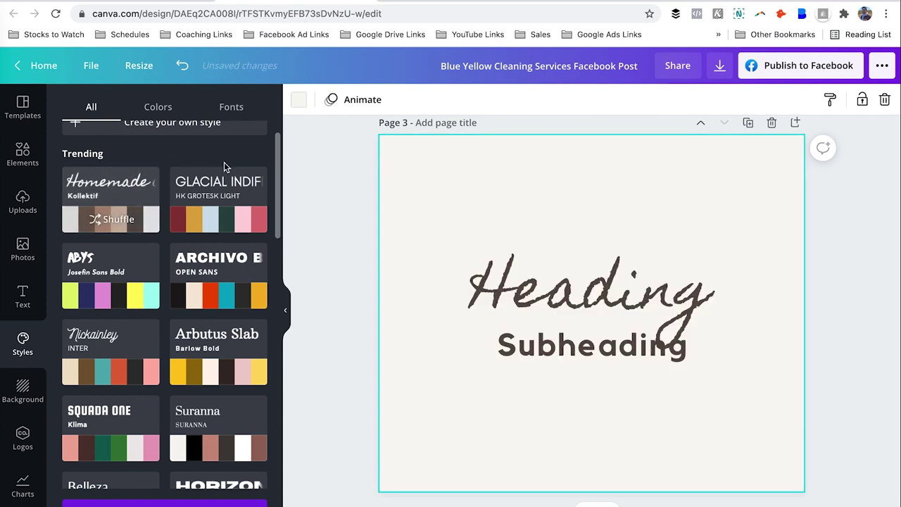
click(224, 190)
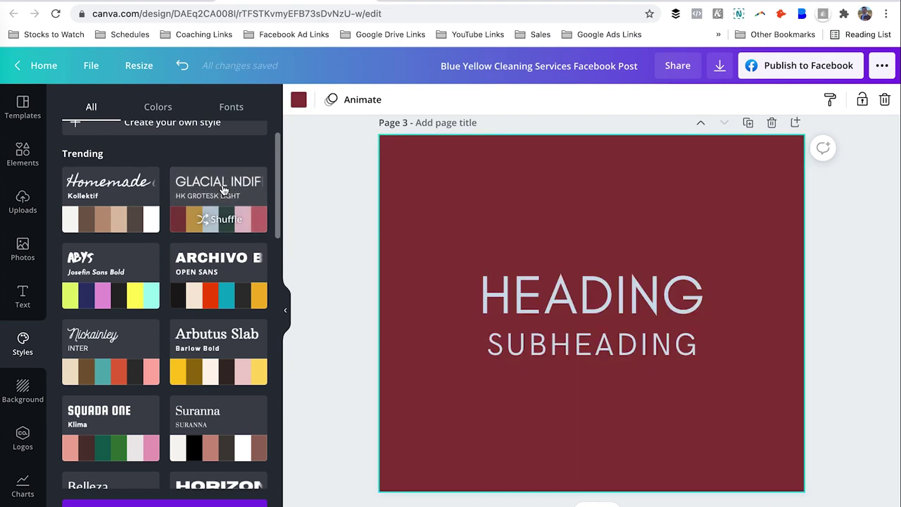
scroll(172, 292, down, 3)
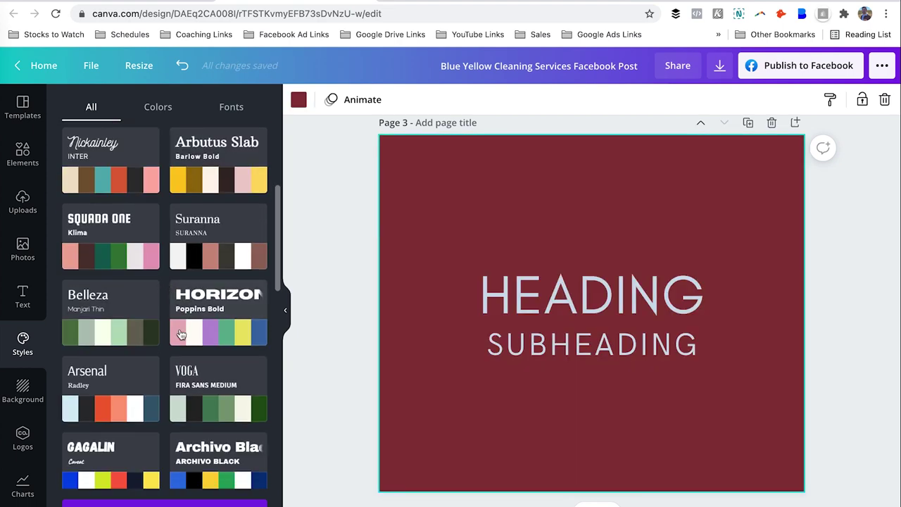
click(209, 308)
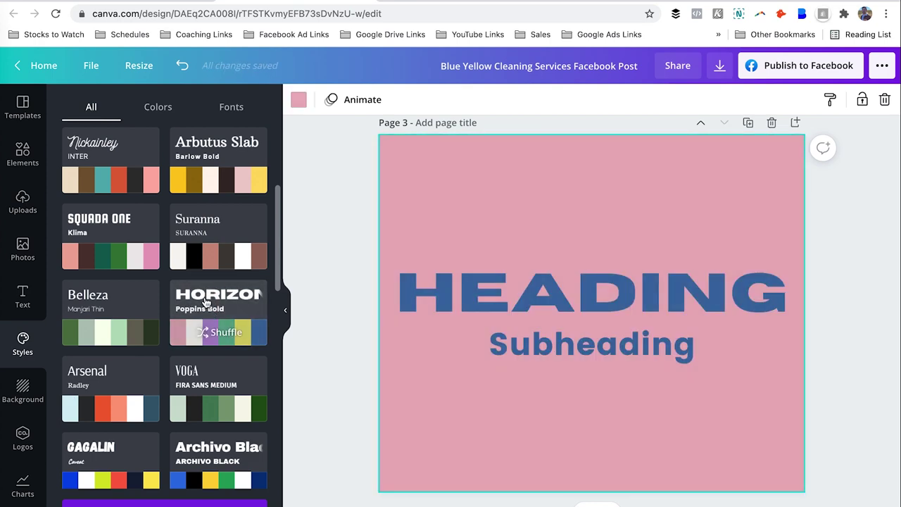
scroll(205, 301, down, 2)
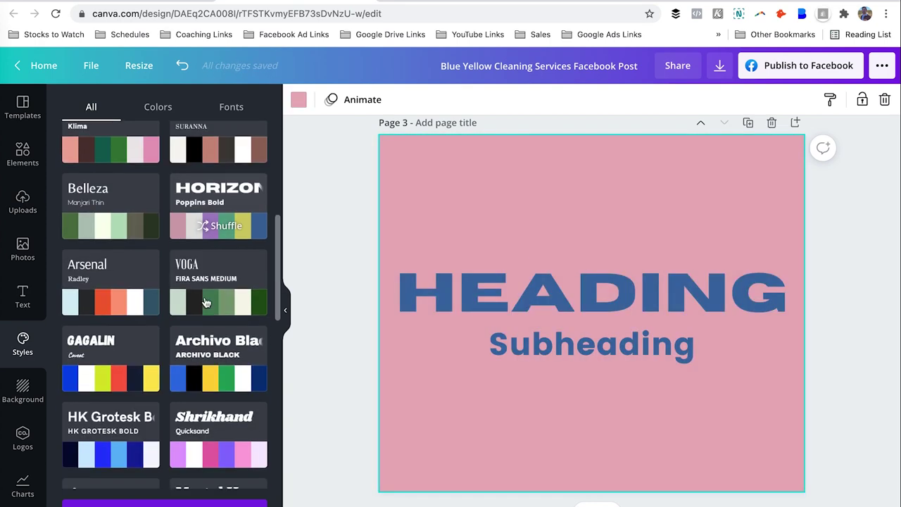
click(216, 229)
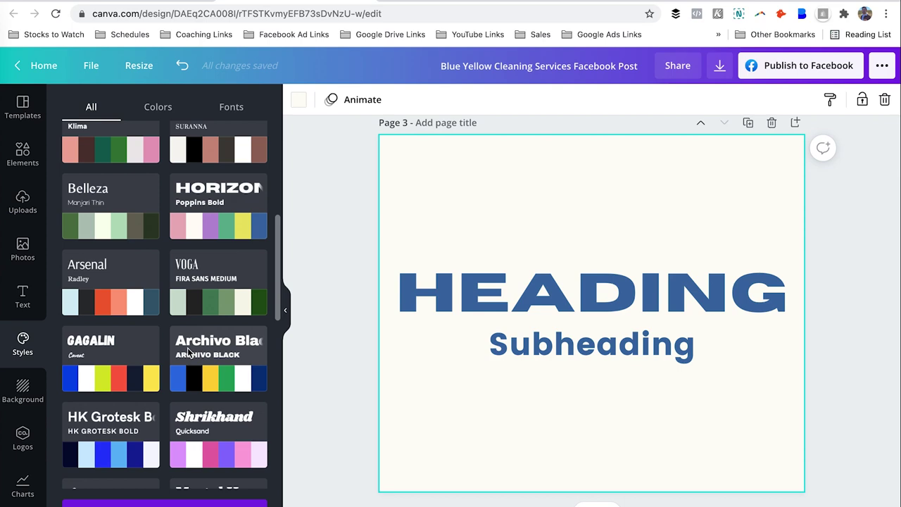
- Apply the script heading with Montserrat style, shuffled to white text on dark green
scroll(188, 352, down, 5)
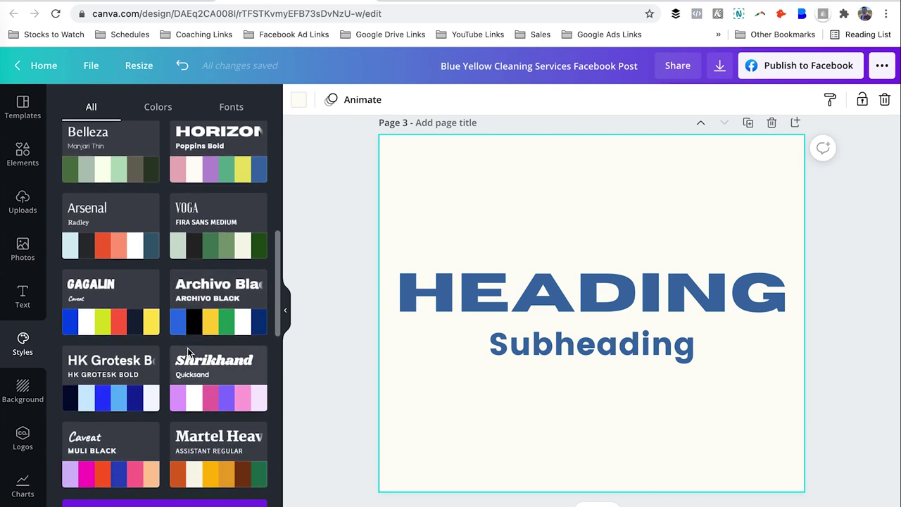
scroll(188, 352, down, 4)
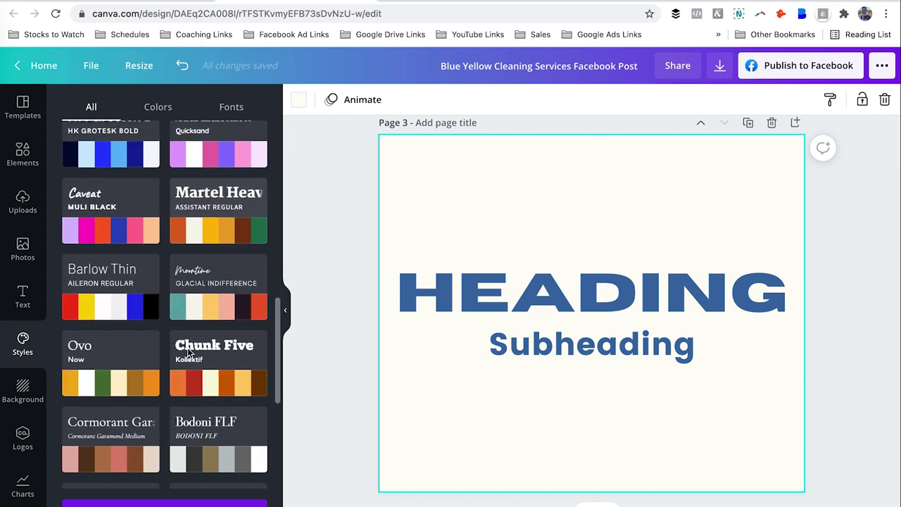
scroll(187, 352, down, 4)
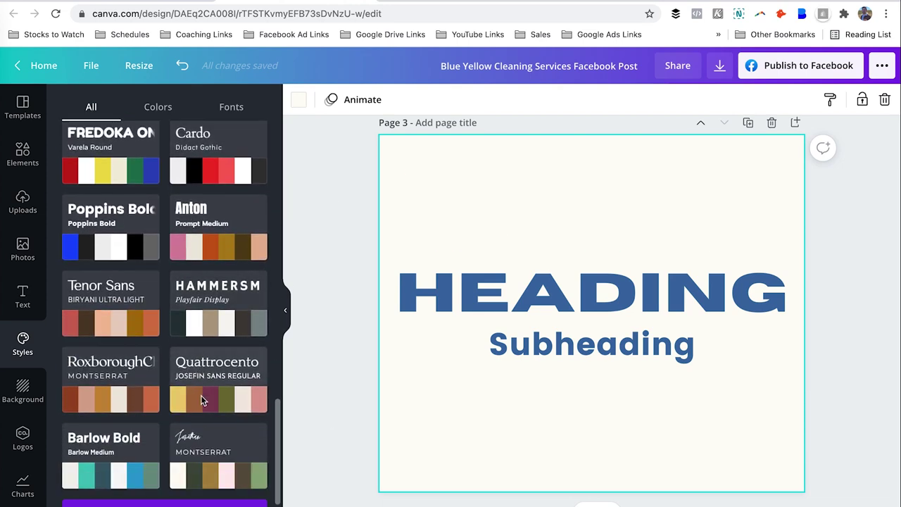
click(202, 442)
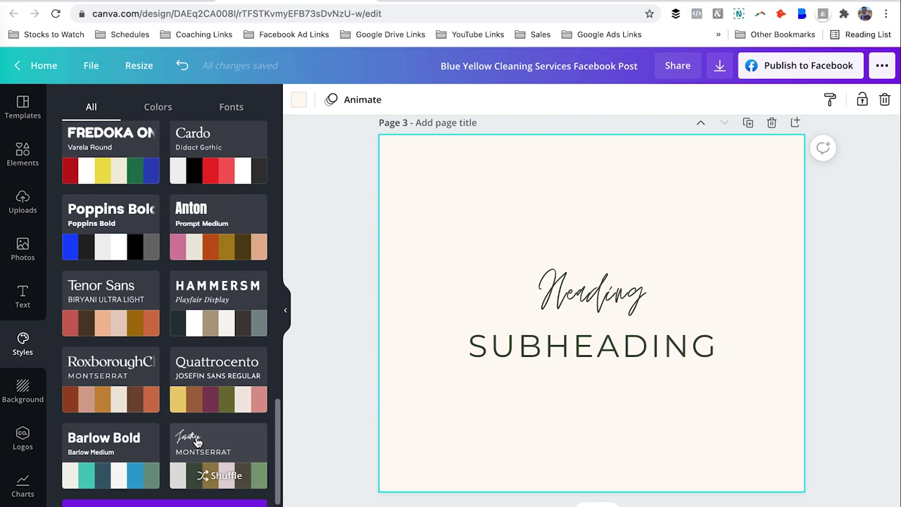
click(215, 476)
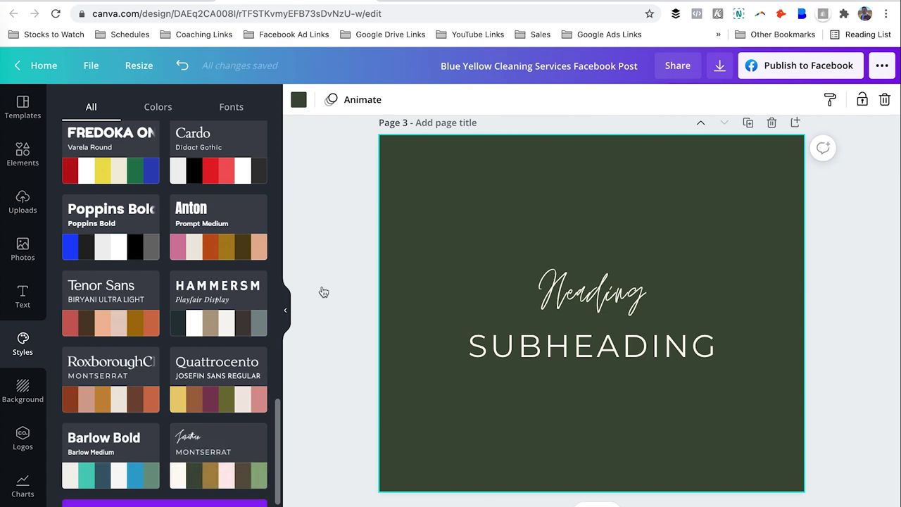
scroll(234, 336, up, 10)
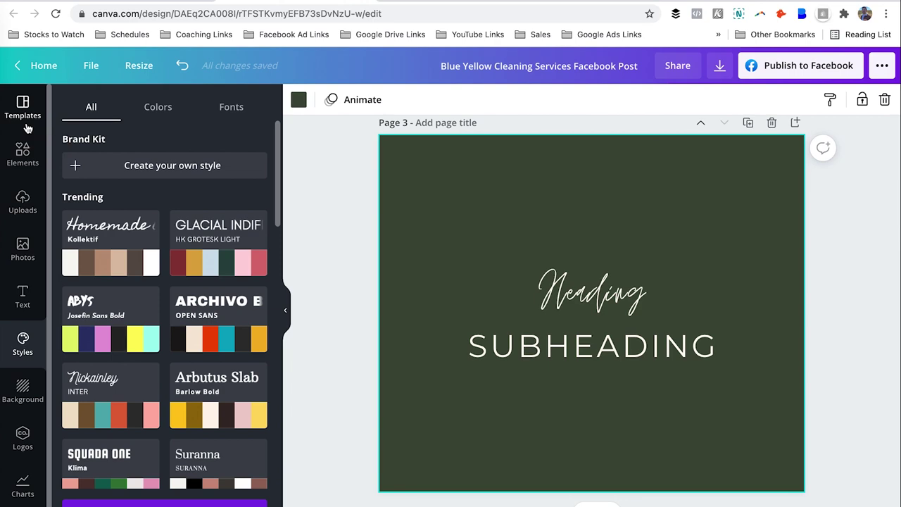
- Apply the Newsroom 'Enjoy your life' template with the phone-framed family photo
click(27, 128)
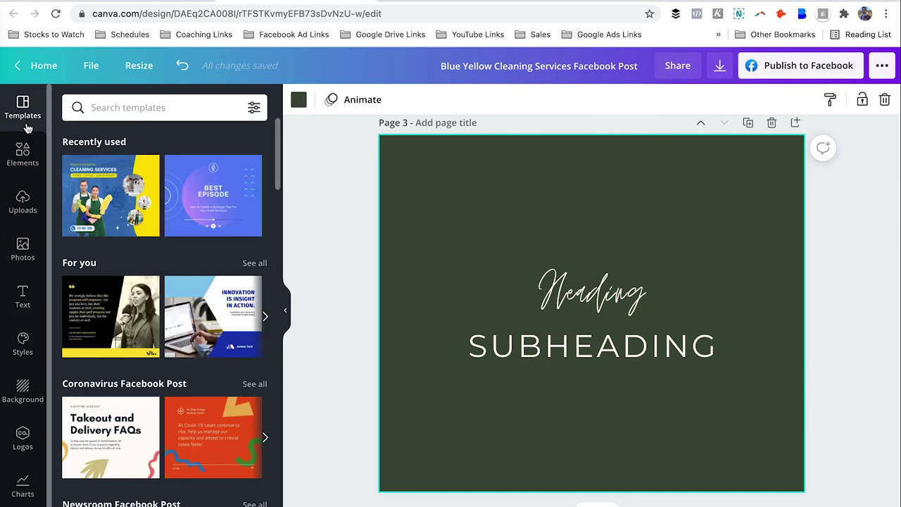
scroll(646, 219, up, 5)
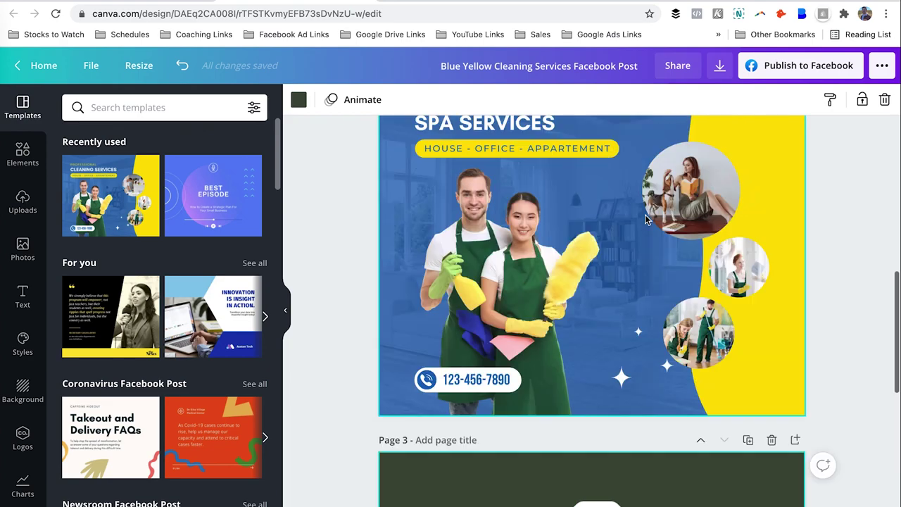
scroll(645, 219, up, 3)
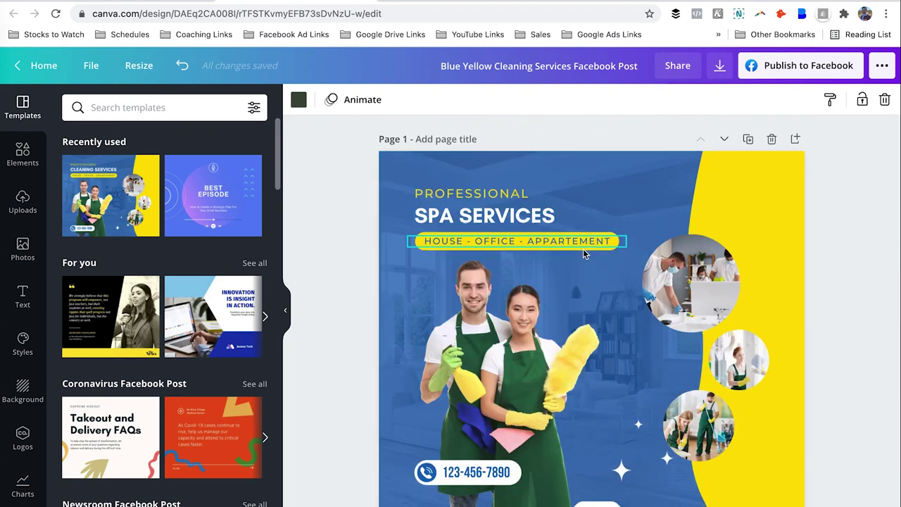
scroll(583, 253, down, 12)
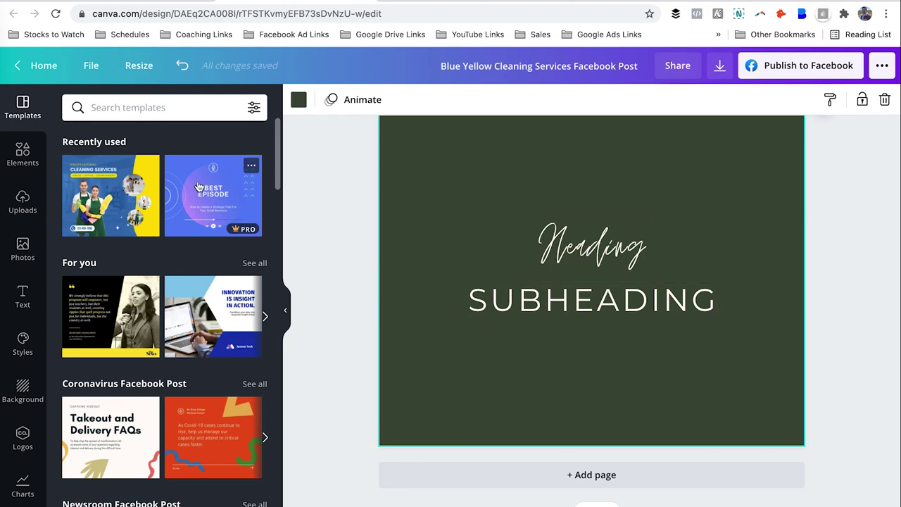
scroll(199, 186, down, 3)
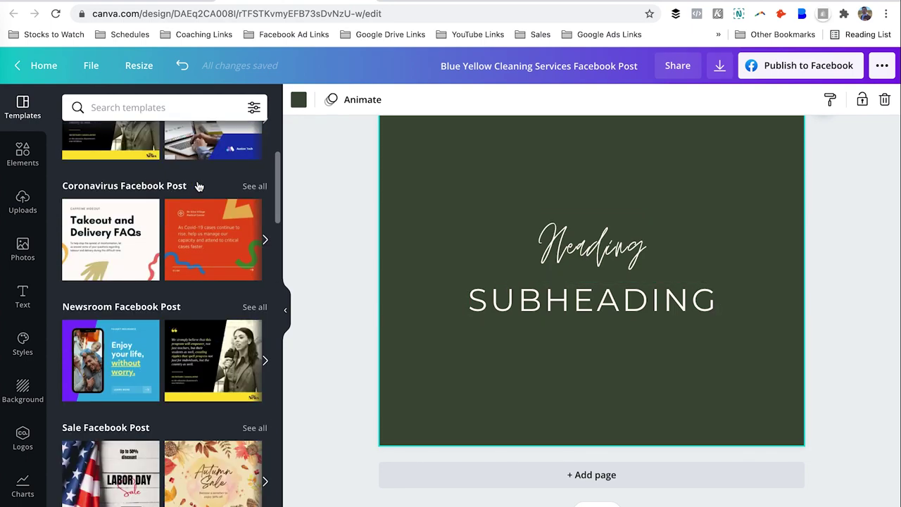
click(116, 362)
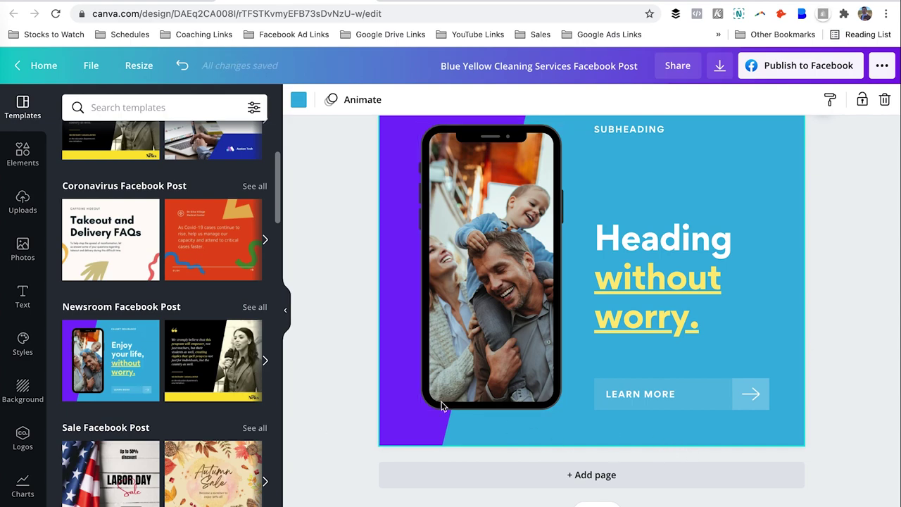
- Scroll further through the template list to browse more designs
scroll(171, 400, down, 3)
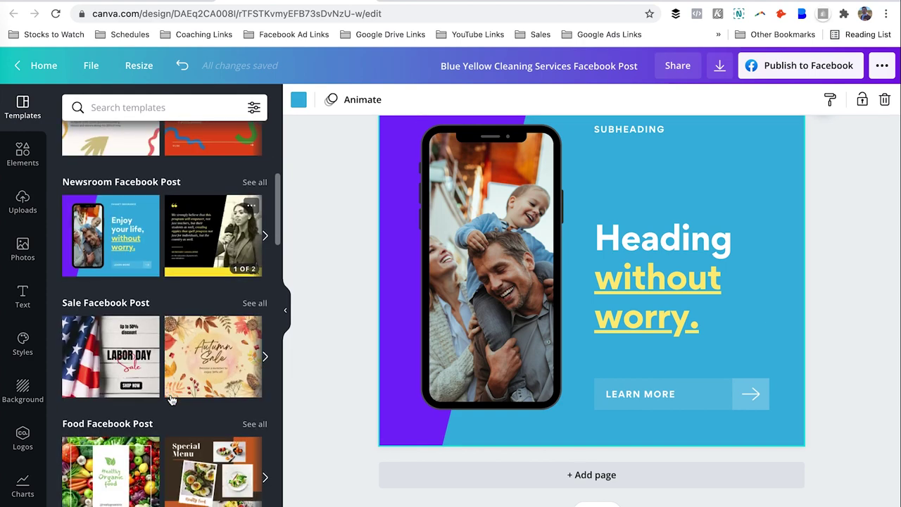
scroll(171, 399, down, 4)
scroll(170, 400, down, 2)
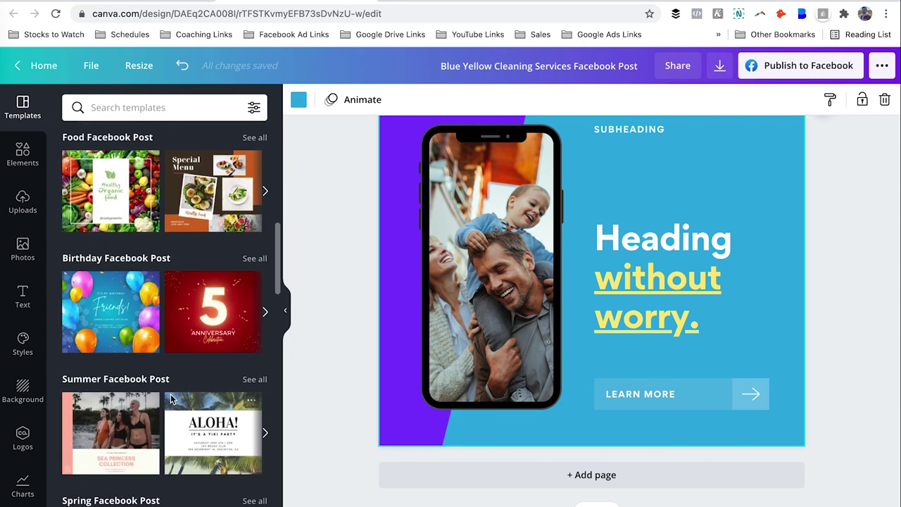
scroll(170, 400, down, 3)
scroll(170, 400, down, 2)
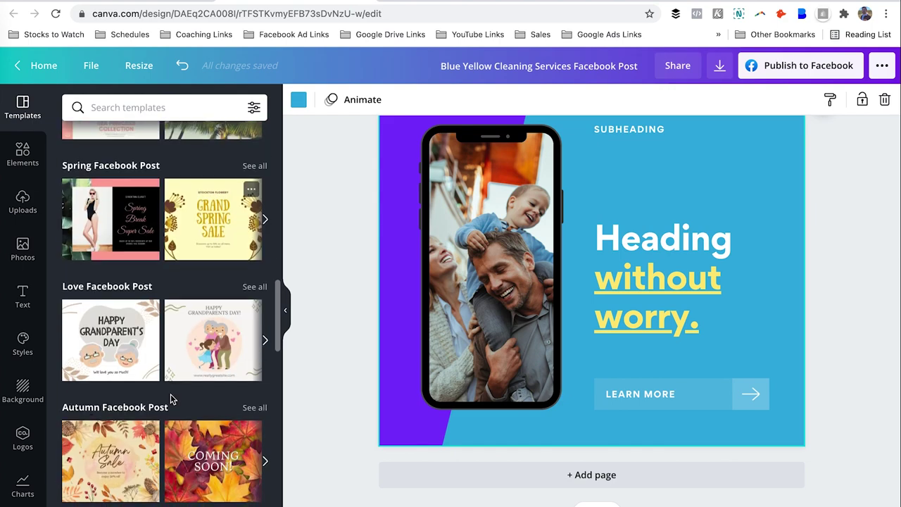
scroll(170, 400, down, 2)
scroll(170, 400, down, 3)
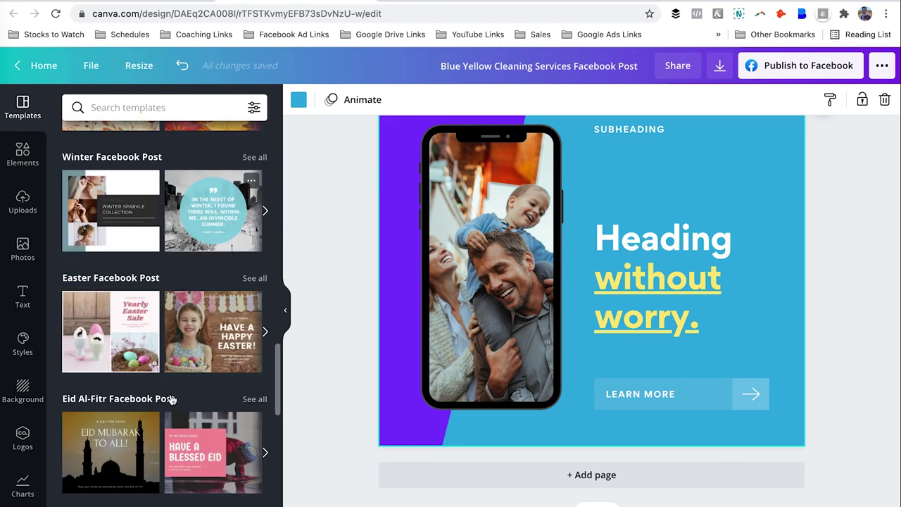
scroll(174, 387, down, 1)
scroll(176, 378, up, 1)
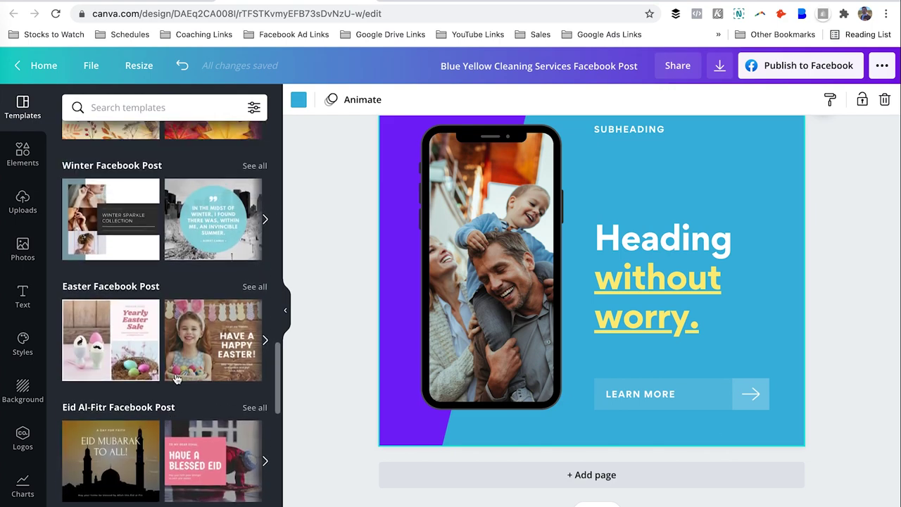
- Apply the Winter Facebook Post template to page 3 and select its turquoise quote circle
click(224, 245)
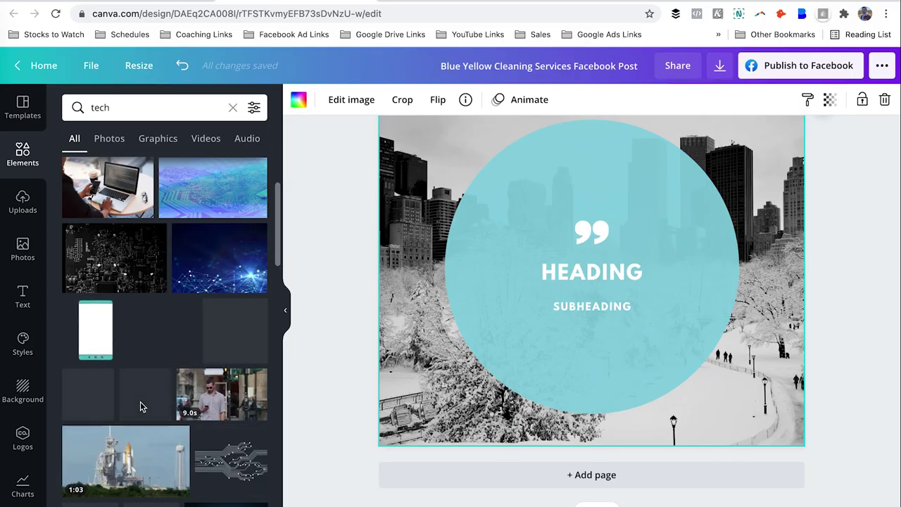
scroll(384, 308, up, 2)
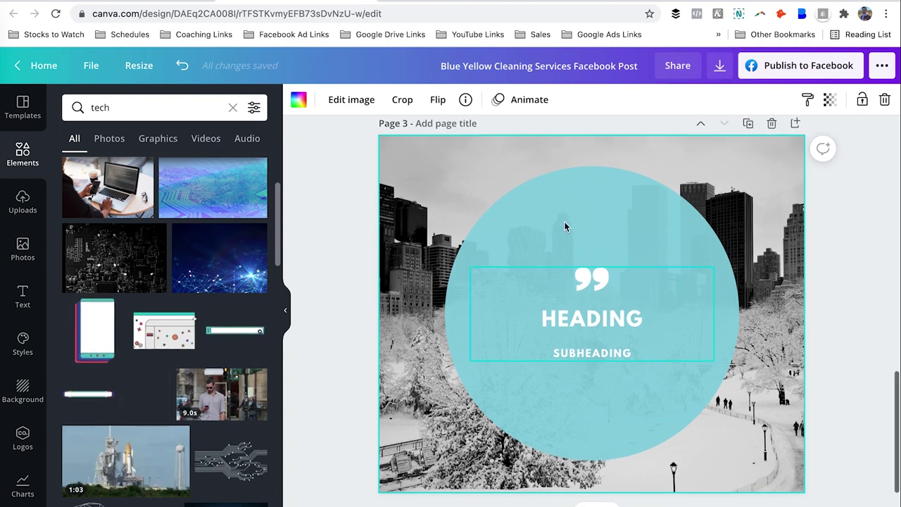
click(618, 193)
- Try about half transparency on the turquoise circle, then set it back to 100
click(617, 193)
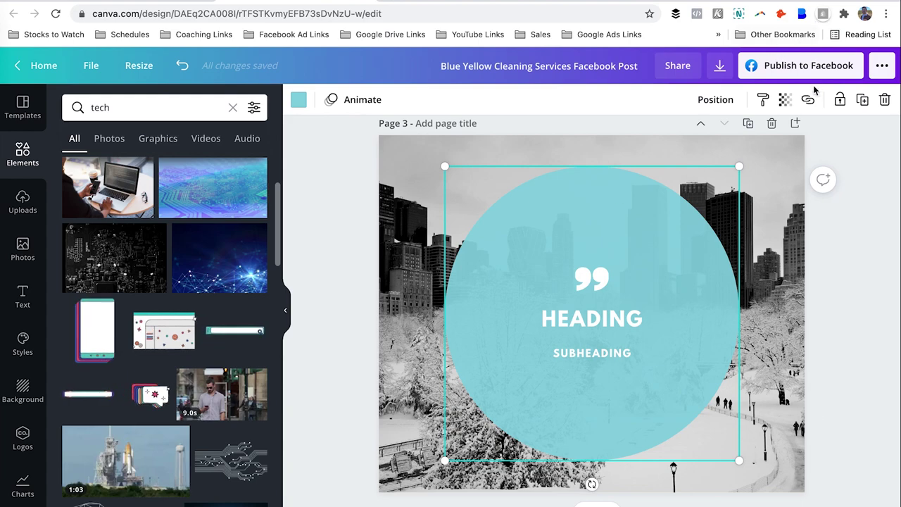
click(793, 104)
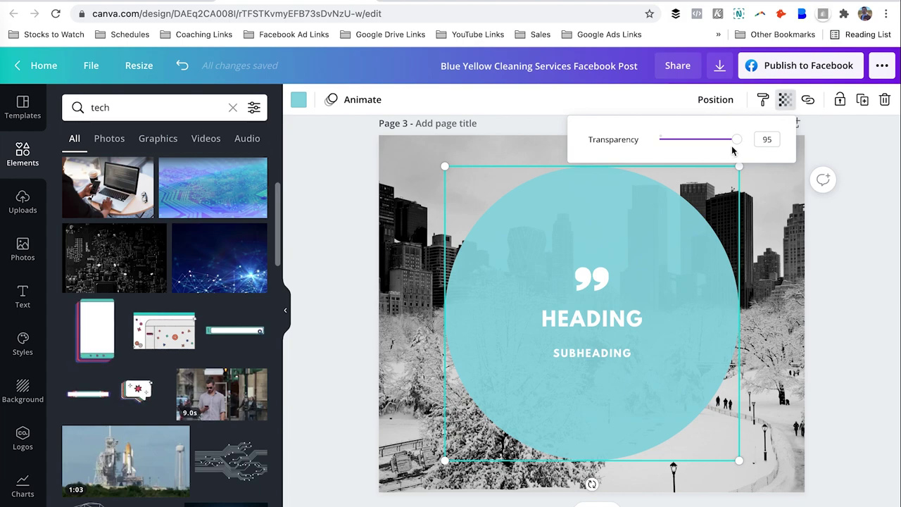
click(697, 143)
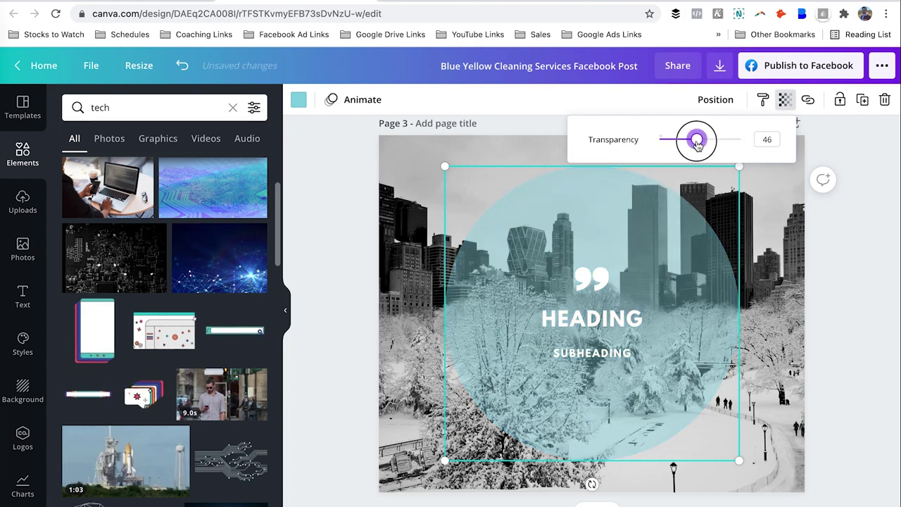
mouse_move(697, 143)
mouse_down()
mouse_move(683, 145)
mouse_move(698, 145)
mouse_up()
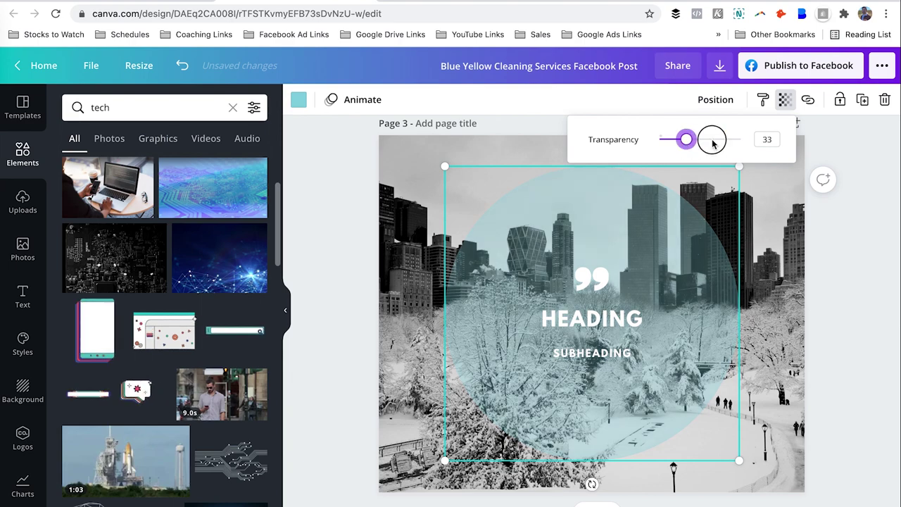
click(750, 144)
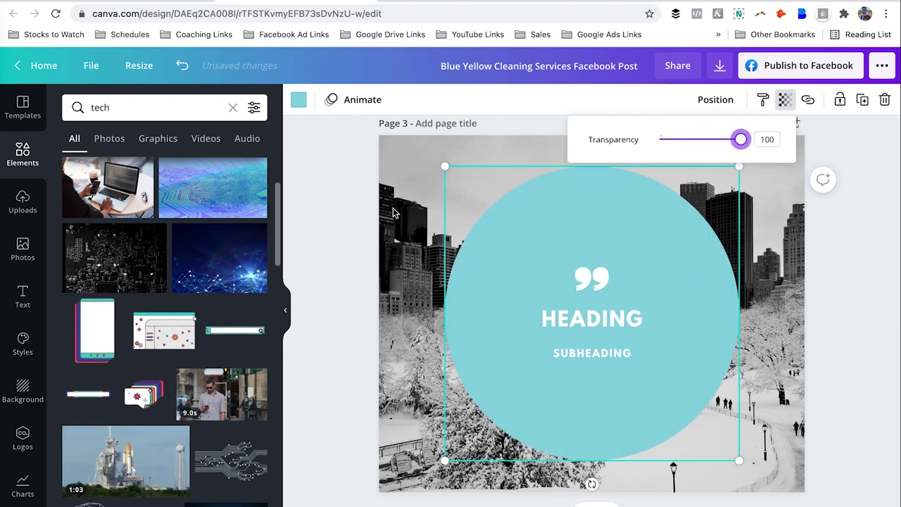
scroll(333, 173, up, 3)
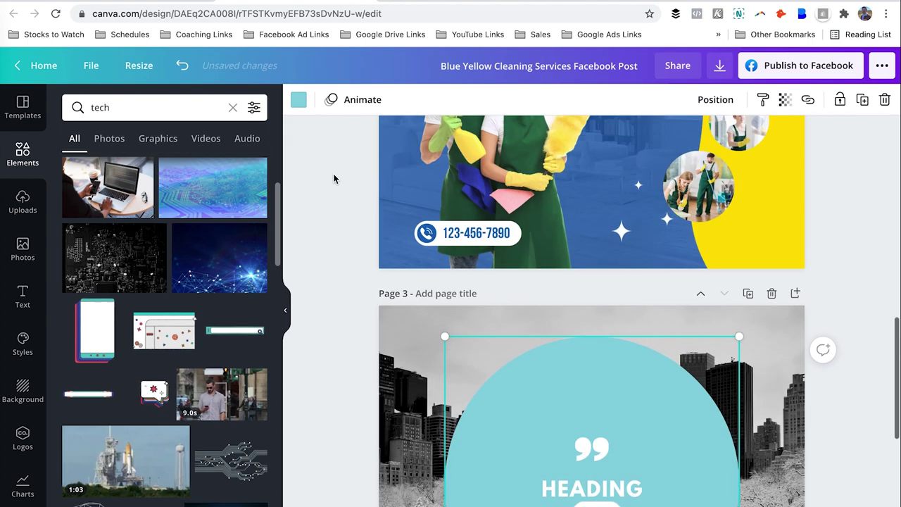
scroll(333, 173, down, 3)
scroll(333, 177, up, 7)
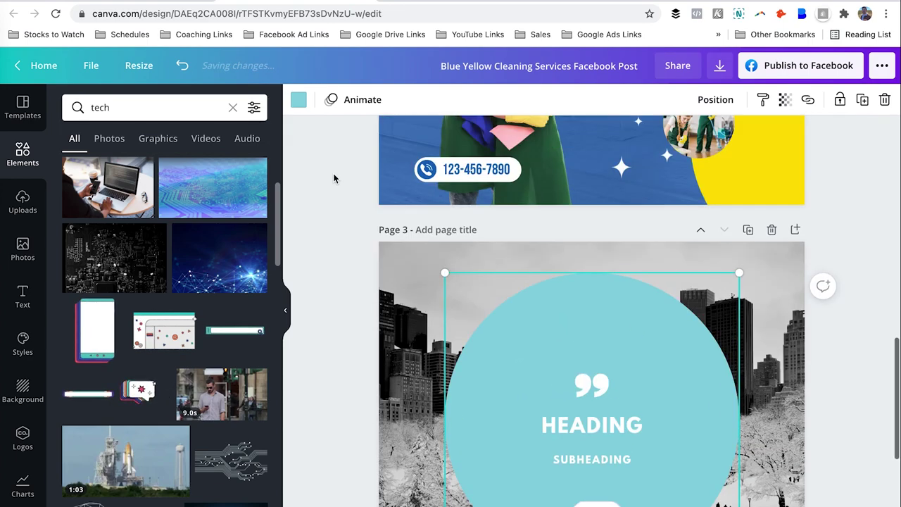
scroll(334, 177, up, 1)
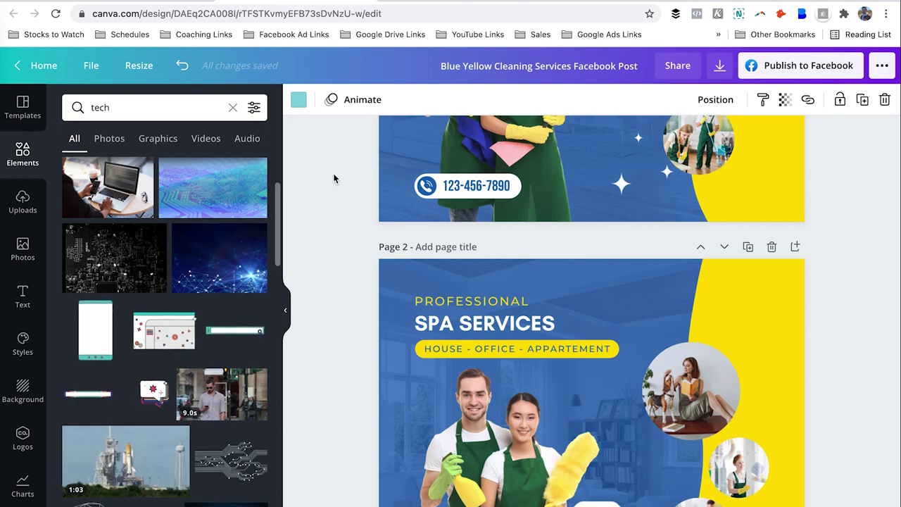
- Bring page 1's Professional Spa Services post back into full view
key(ctrl+z)
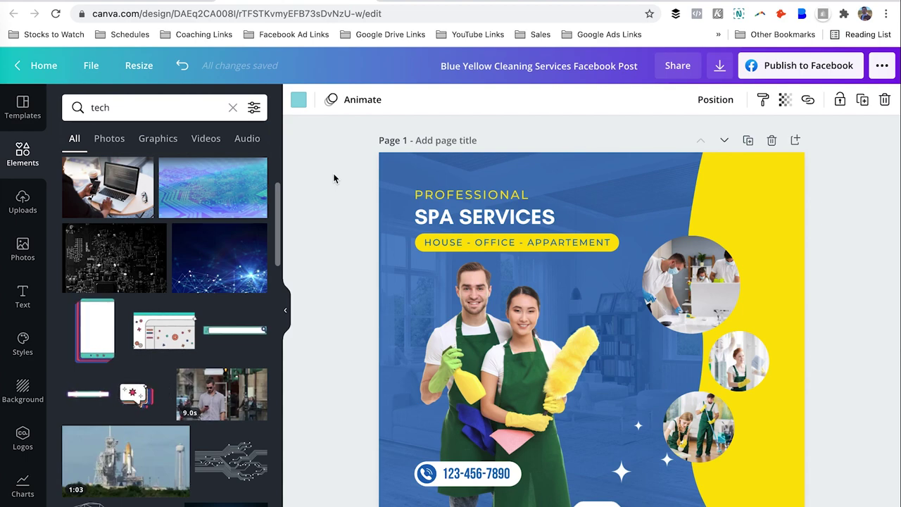
- Select the tech term in the elements search and deselect the turquoise circle on page 3
scroll(334, 178, down, 10)
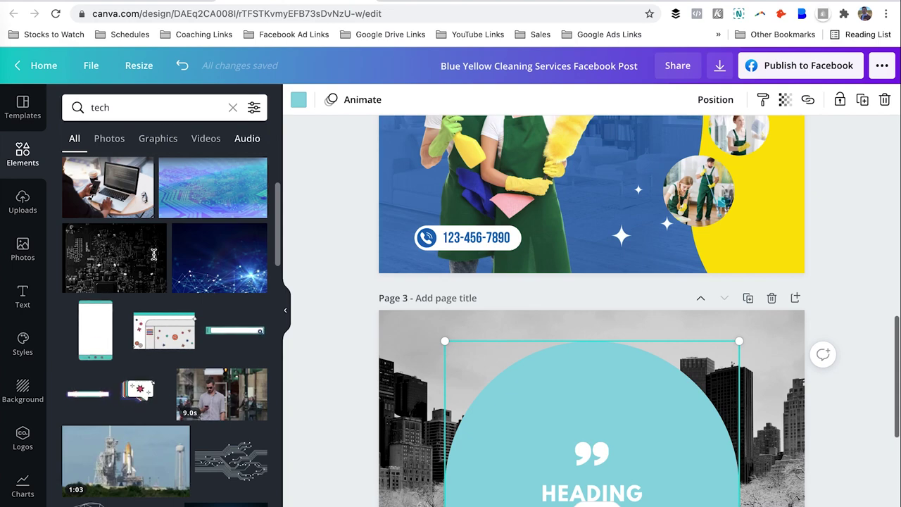
click(166, 111)
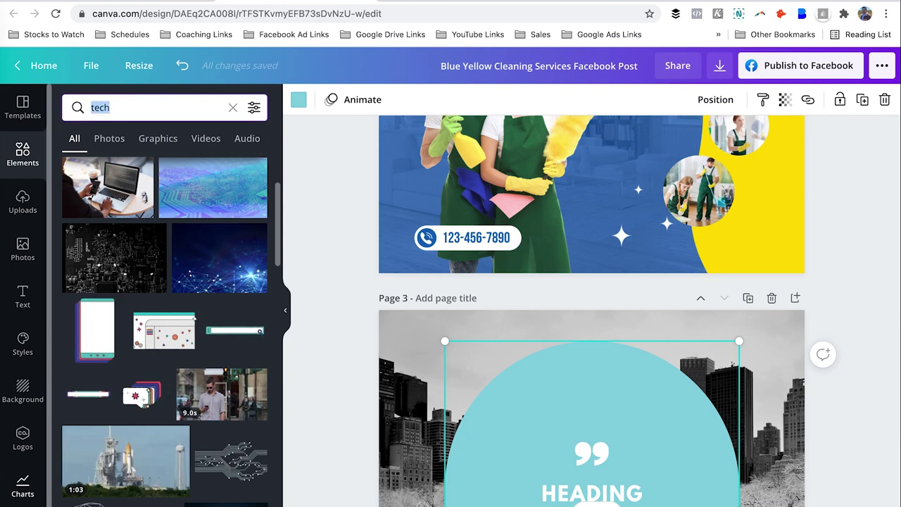
scroll(456, 373, down, 3)
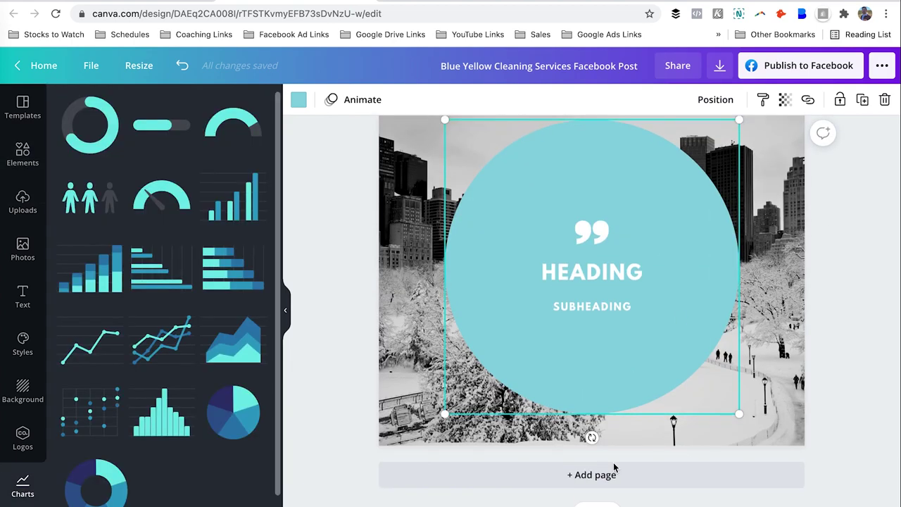
click(310, 328)
scroll(310, 328, down, 5)
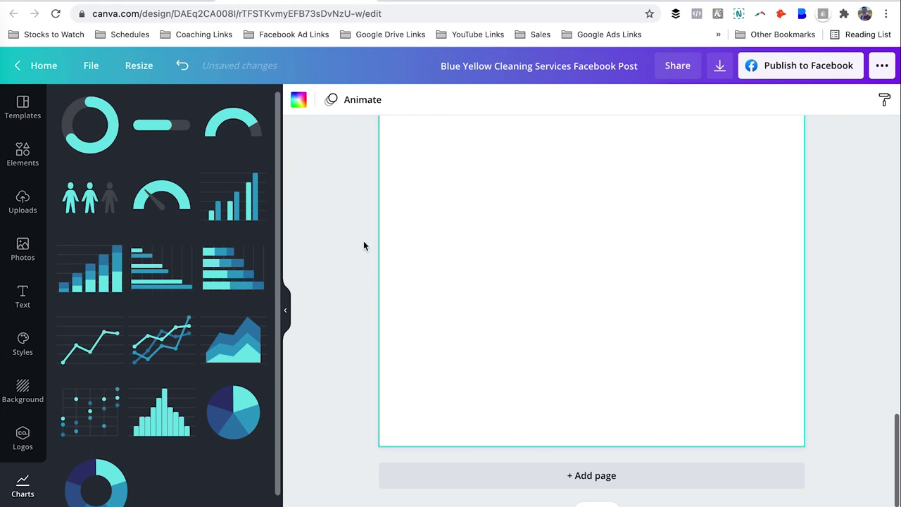
- Open the line chart on page 4 for data editing
scroll(337, 231, up, 2)
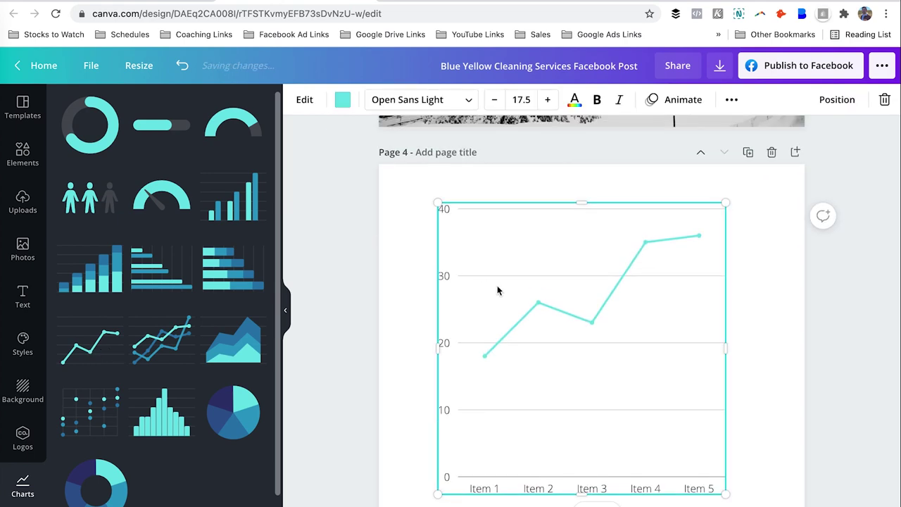
click(660, 244)
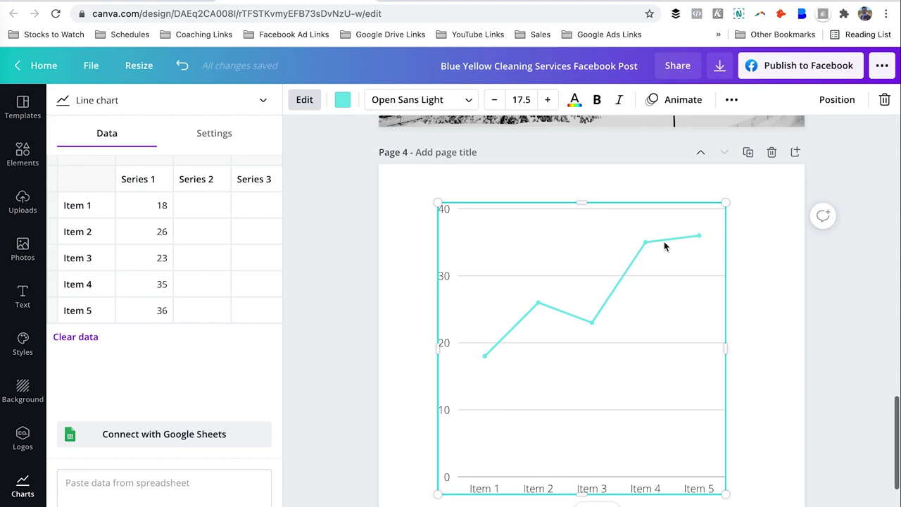
- Scroll up from the Page 4 line chart to Page 1's PROFESSIONAL SPA SERVICES post
scroll(664, 240, up, 20)
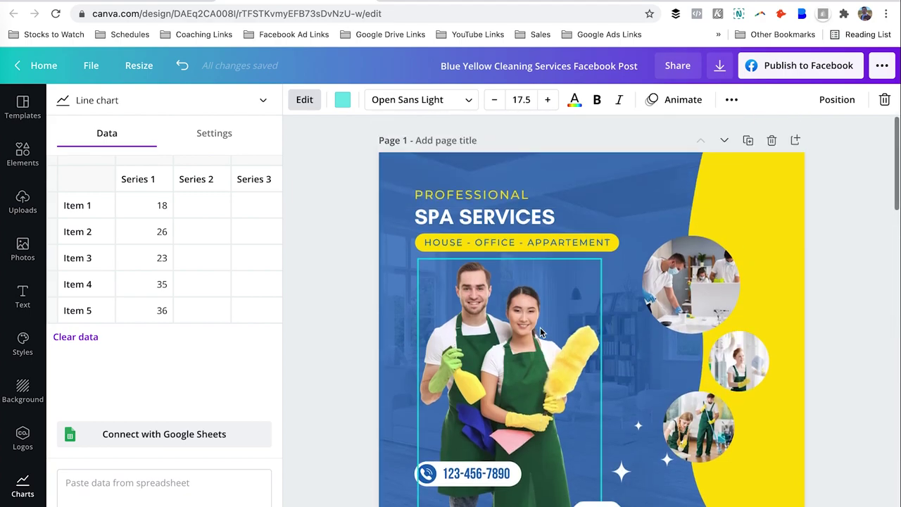